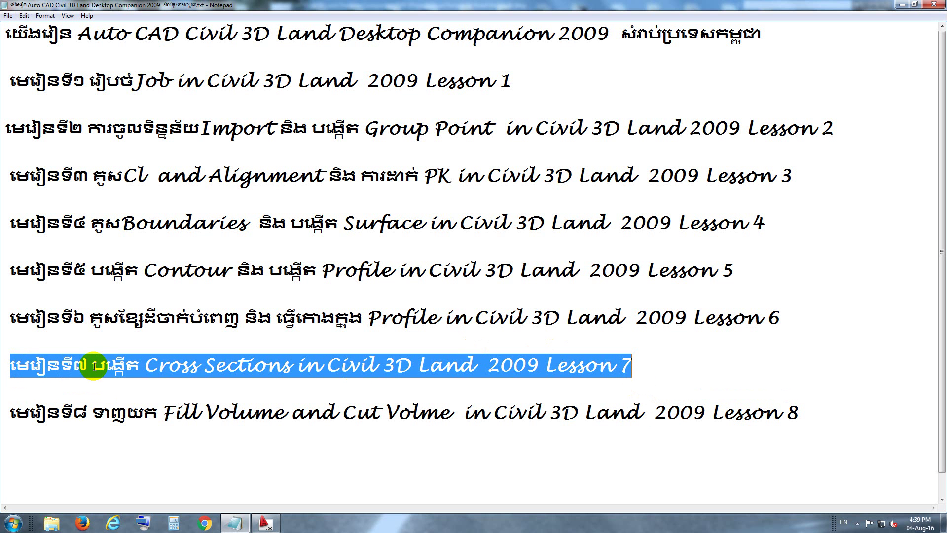
- Highlight the Lesson 7 Cross Sections line in Notepad, then bring the Civil 3D road drawing forward
{"action": "mouse_move", "coordinate": [93, 367]}
{"action": "left_mouse_down"}
{"action": "mouse_move", "coordinate": [339, 364]}
{"action": "mouse_move", "coordinate": [324, 371]}
{"action": "mouse_move", "coordinate": [324, 362]}
{"action": "left_mouse_up"}
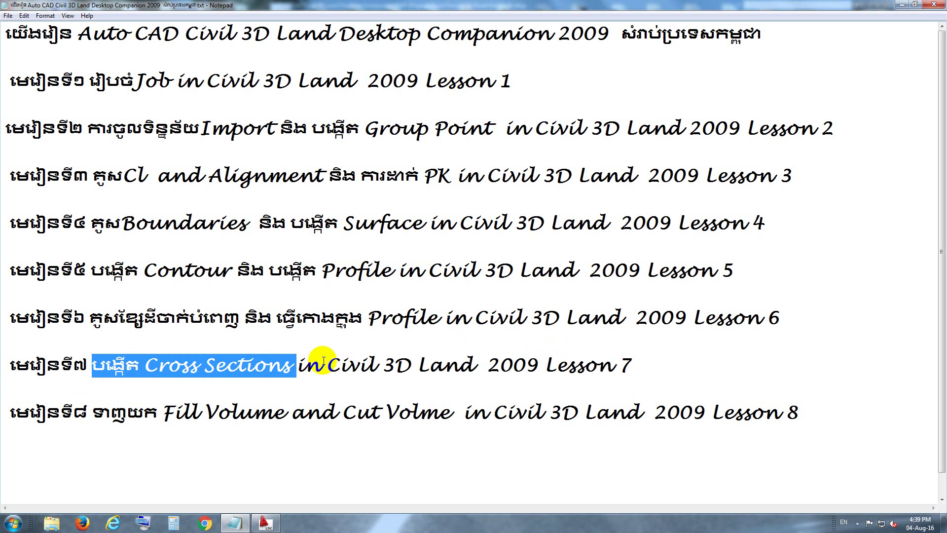
{"action": "left_click", "coordinate": [298, 366]}
{"action": "left_click", "coordinate": [742, 374], "text": "shift"}
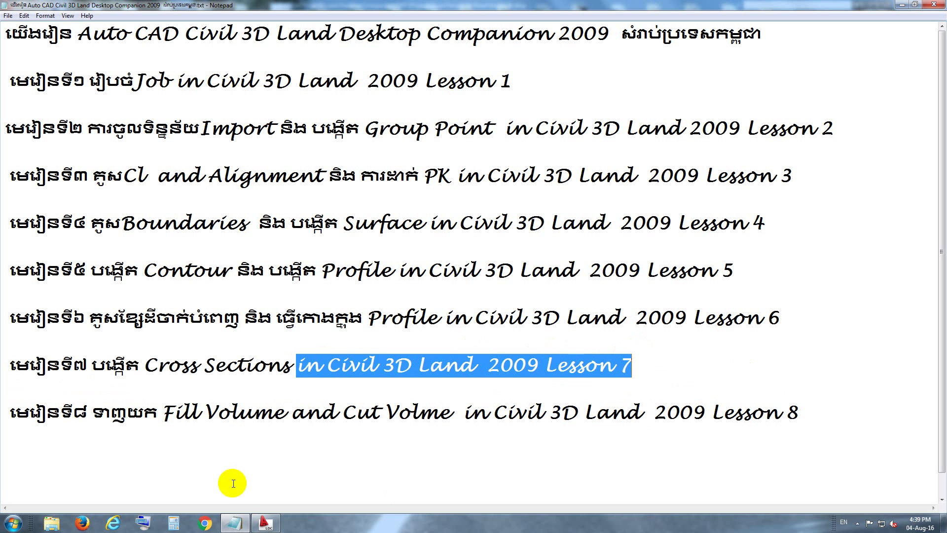
{"action": "left_click", "coordinate": [266, 523]}
{"action": "scroll", "coordinate": [439, 216], "scroll_direction": "down", "scroll_amount": 5}
- In Drawing Setup, set Custom vertical scale, Custom sheet size and a 1:200 horizontal scale
{"action": "scroll", "coordinate": [493, 217], "scroll_direction": "down", "scroll_amount": 4}
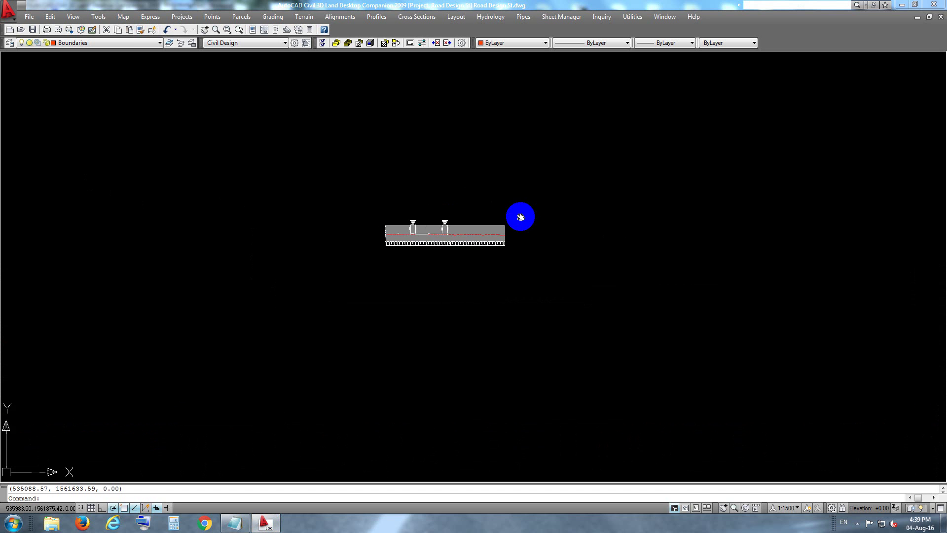
{"action": "middle_click_drag", "start_coordinate": [520, 218], "coordinate": [435, 237]}
{"action": "left_click", "coordinate": [415, 43]}
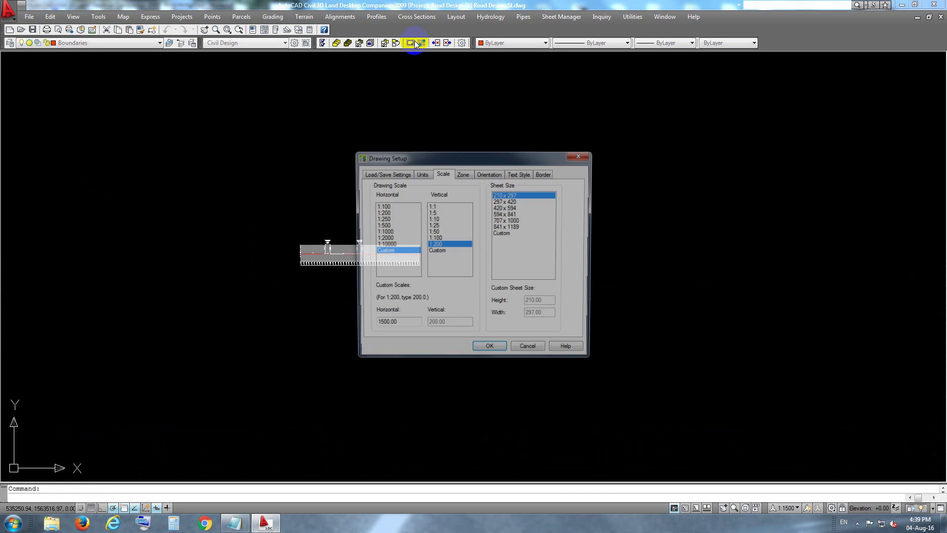
{"action": "left_click", "coordinate": [449, 252]}
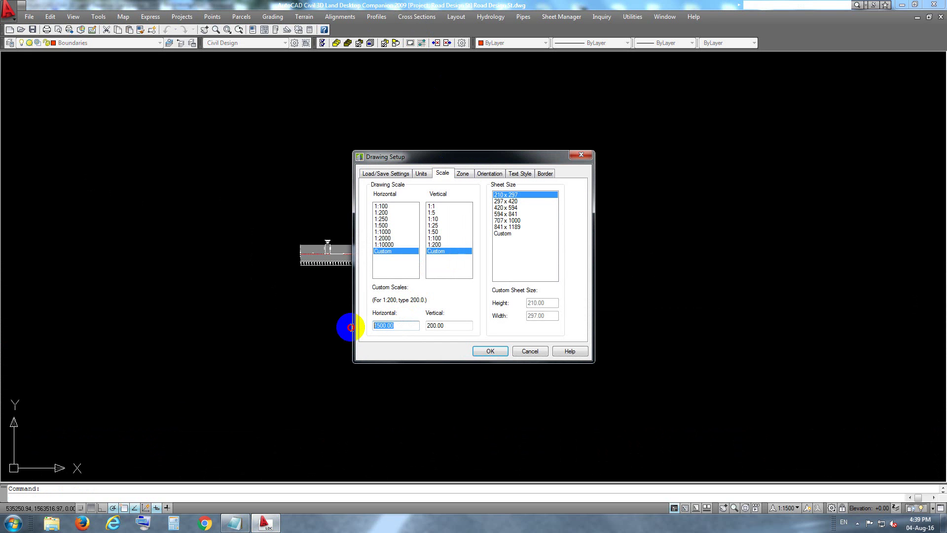
{"action": "left_click", "coordinate": [505, 233]}
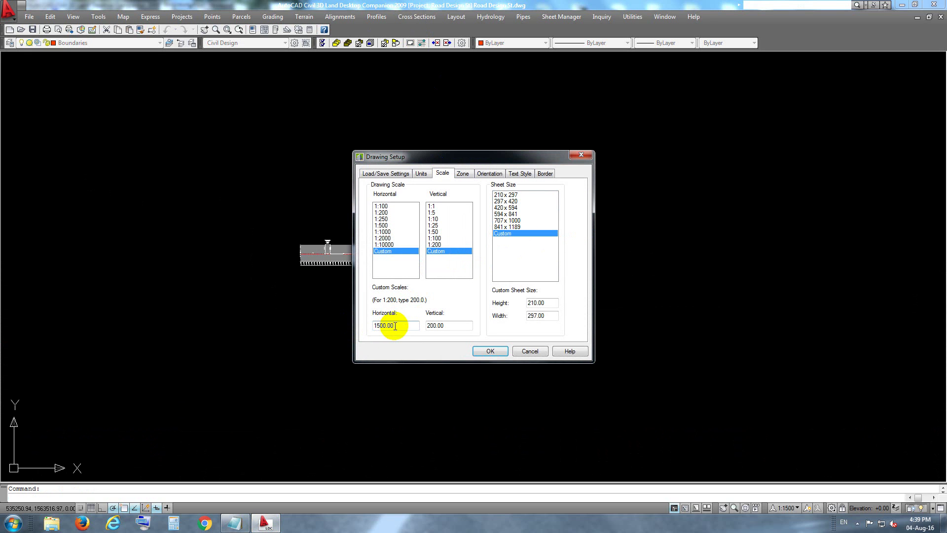
{"action": "left_click_drag", "start_coordinate": [394, 326], "coordinate": [352, 331]}
{"action": "type", "text": "200"}
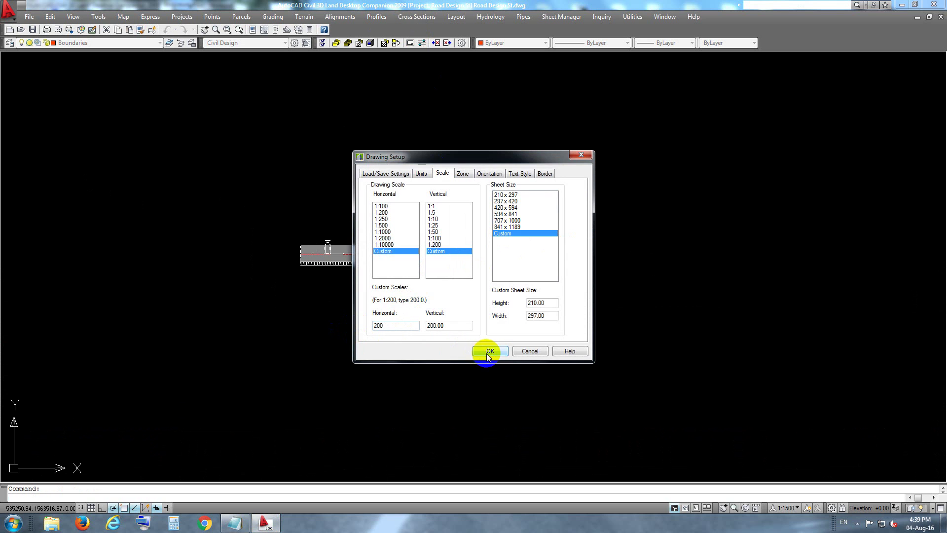
{"action": "left_click", "coordinate": [490, 351]}
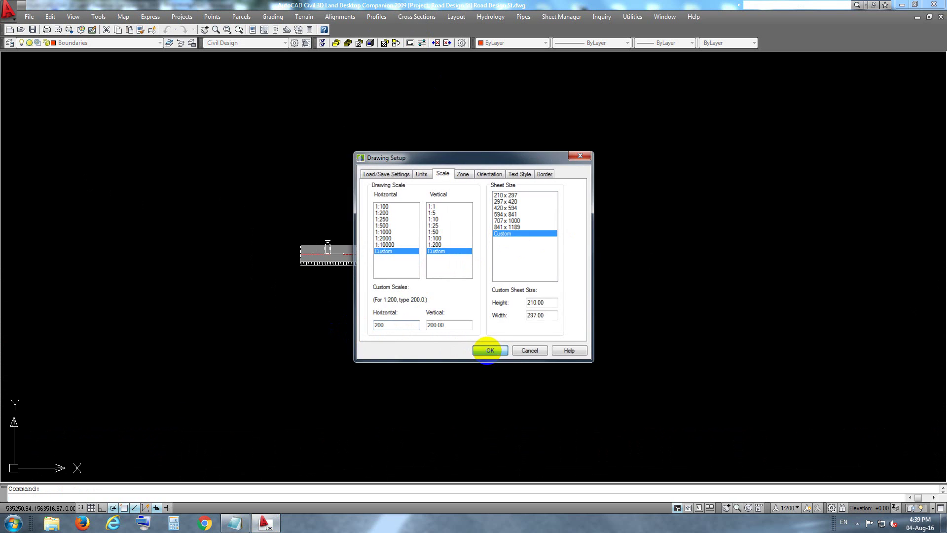
- Make Surface1 the current surface for cross sections
{"action": "left_click", "coordinate": [419, 18]}
{"action": "left_click", "coordinate": [517, 30]}
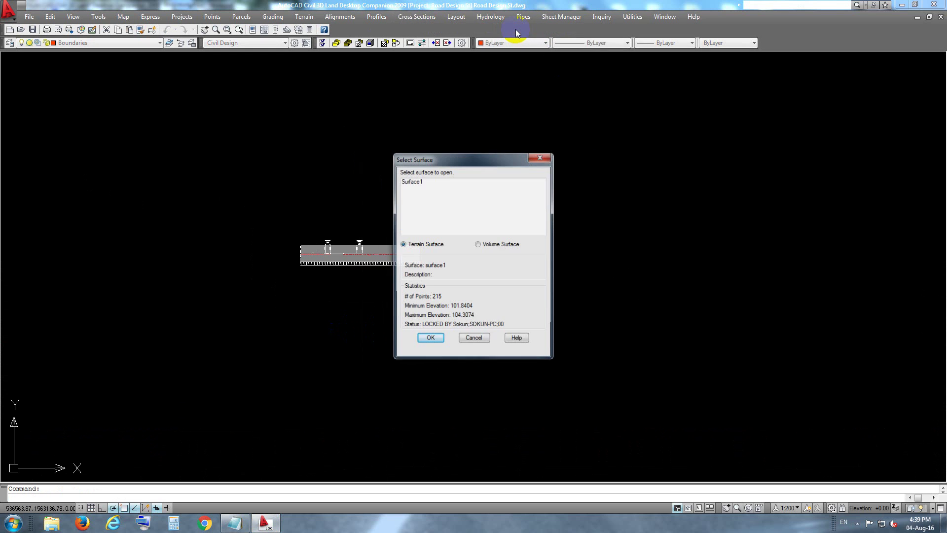
{"action": "left_click", "coordinate": [429, 182]}
{"action": "left_click", "coordinate": [432, 338]}
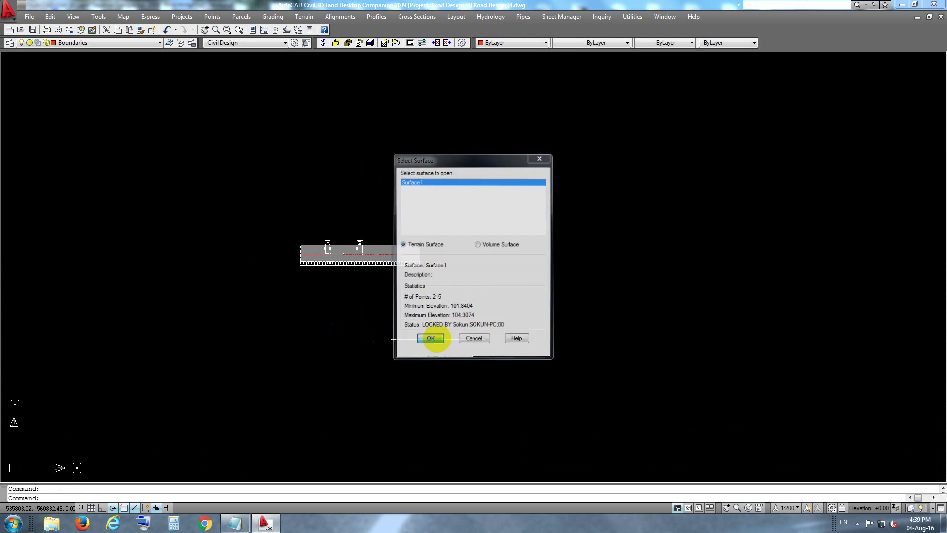
- Sample existing-ground sections from the surface over the default stations, 1114.30 m
{"action": "left_click", "coordinate": [417, 17]}
{"action": "mouse_move", "coordinate": [430, 41]}
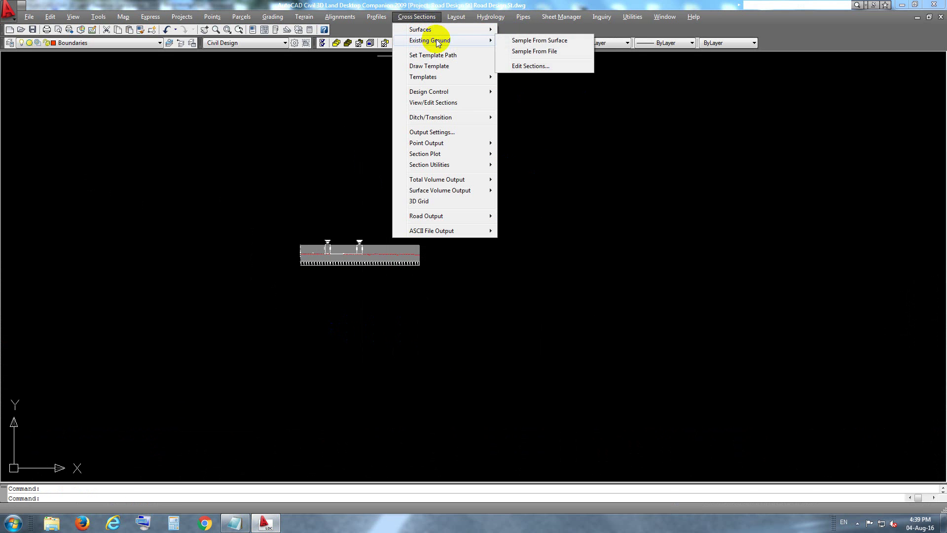
{"action": "left_click", "coordinate": [537, 40]}
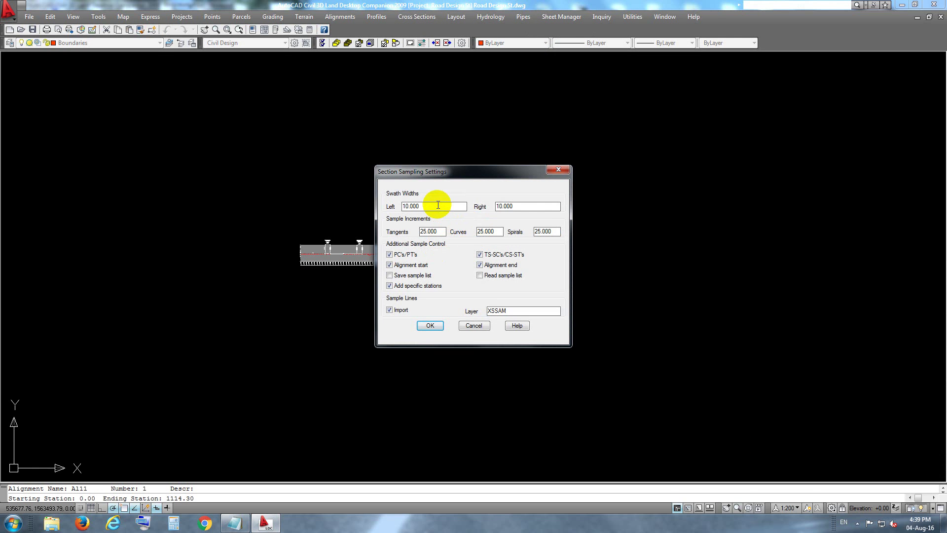
{"action": "left_click", "coordinate": [548, 231]}
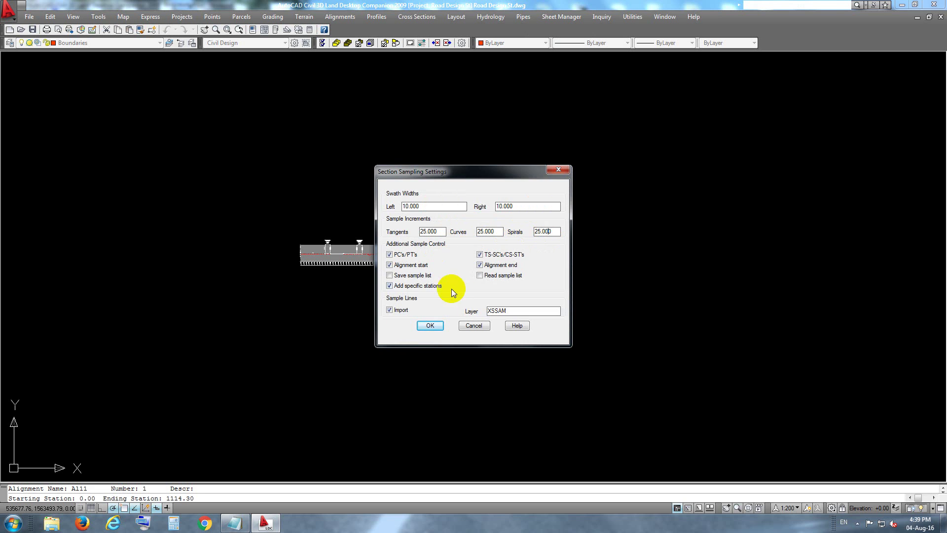
{"action": "left_click", "coordinate": [429, 325]}
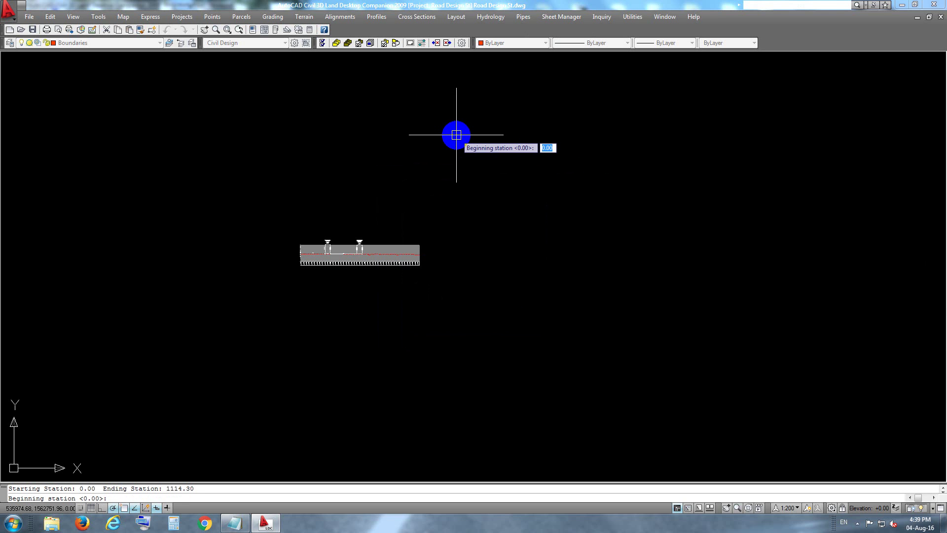
{"action": "key", "text": "Return"}
{"action": "key", "text": "Return"}
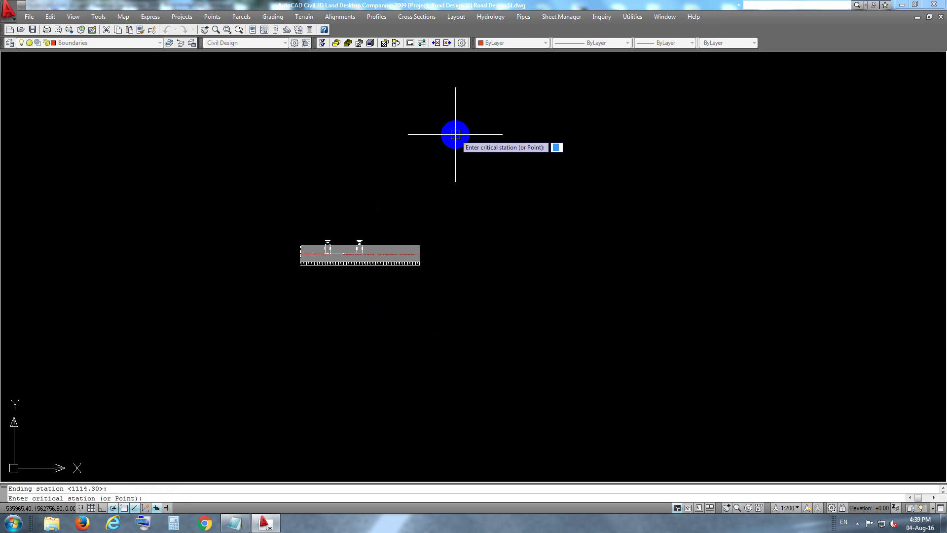
{"action": "key", "text": "Return"}
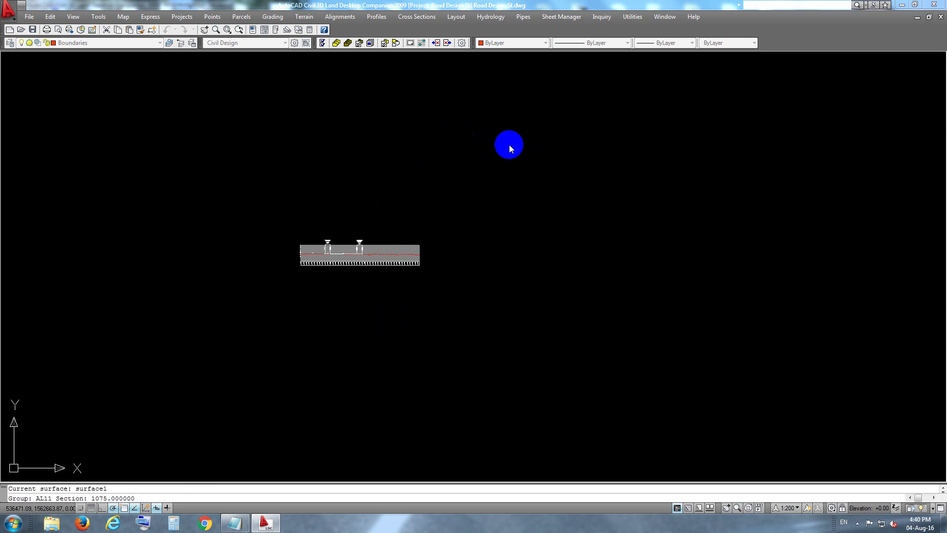
{"action": "left_click", "coordinate": [422, 20]}
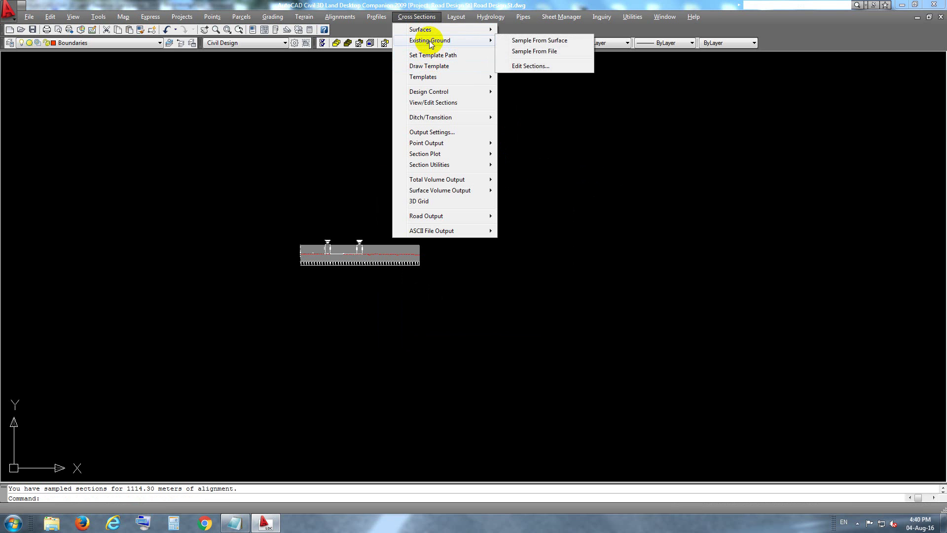
{"action": "mouse_move", "coordinate": [429, 91]}
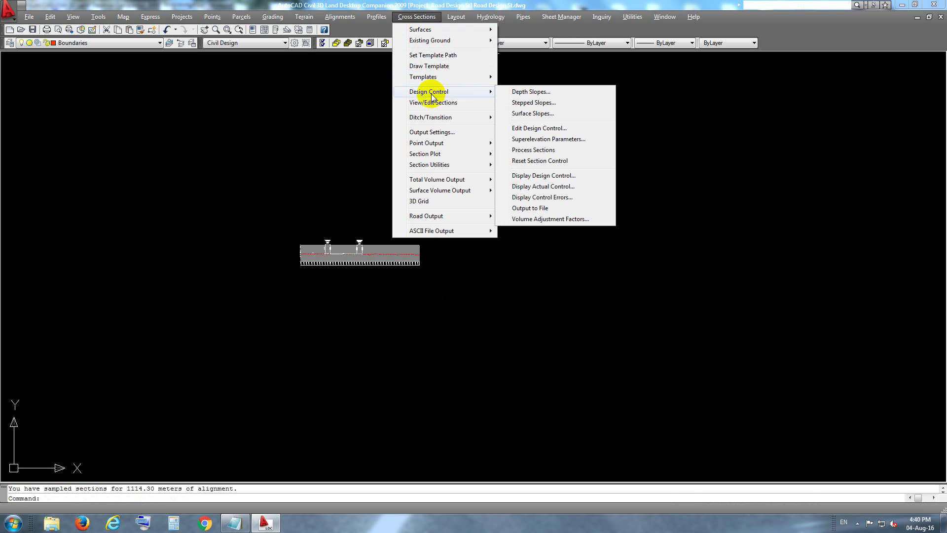
{"action": "left_click", "coordinate": [543, 128]}
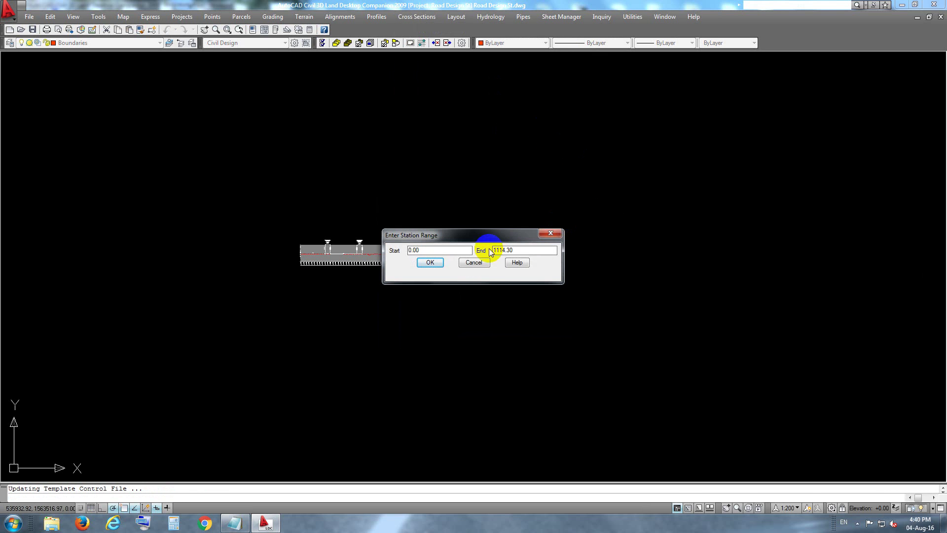
{"action": "left_click", "coordinate": [430, 263]}
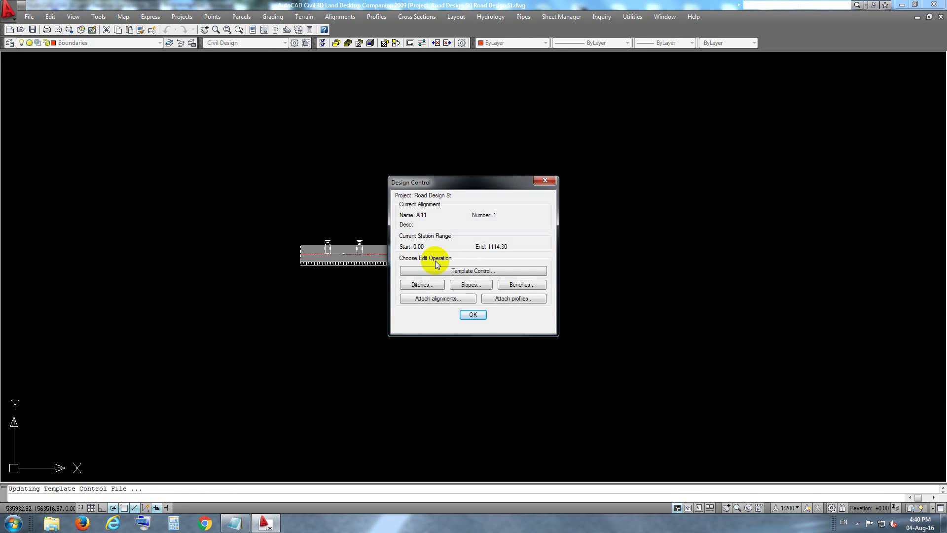
{"action": "left_click", "coordinate": [476, 272]}
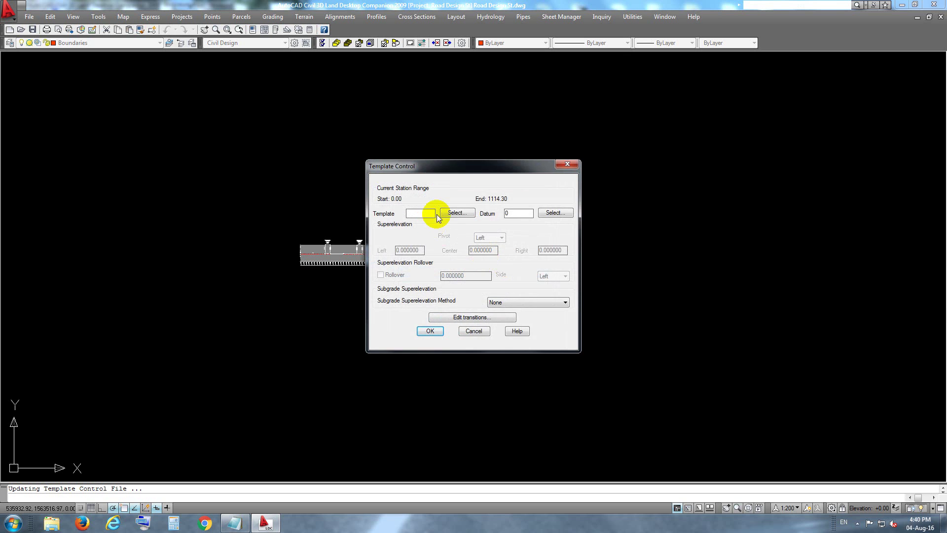
{"action": "left_click", "coordinate": [456, 212]}
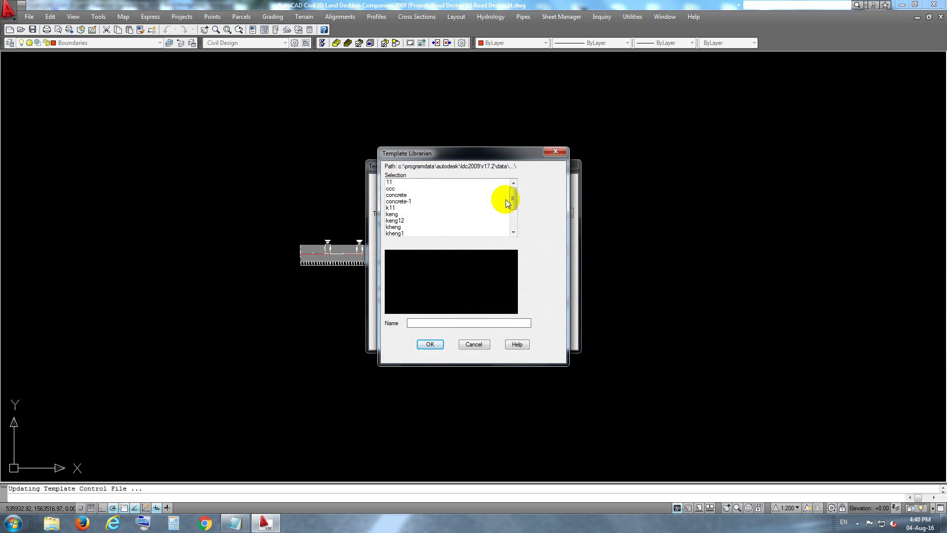
{"action": "left_click_drag", "start_coordinate": [513, 198], "coordinate": [515, 212]}
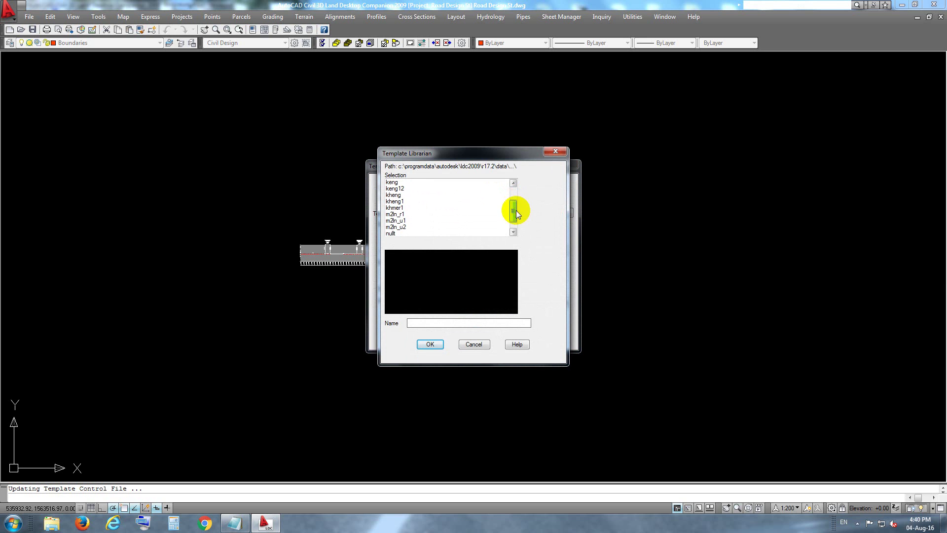
{"action": "left_click", "coordinate": [555, 151]}
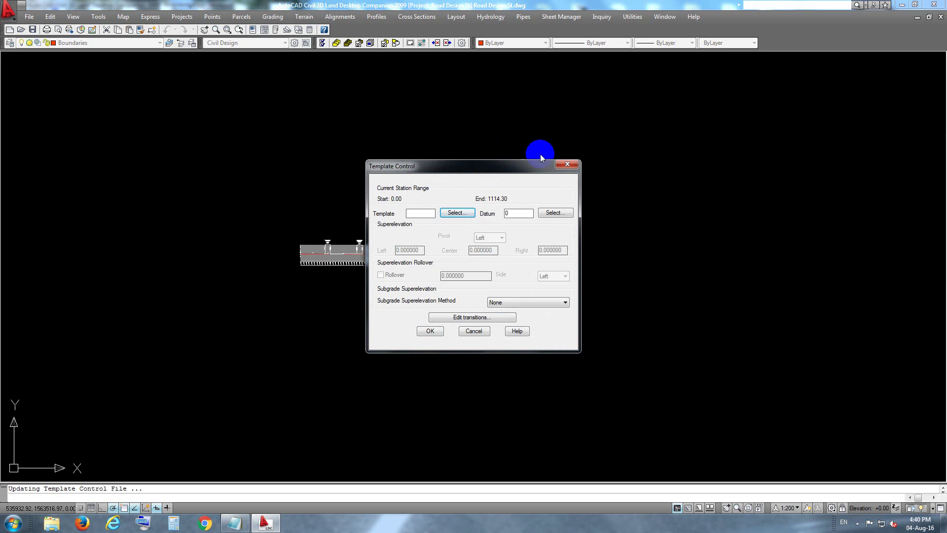
{"action": "left_click", "coordinate": [566, 165]}
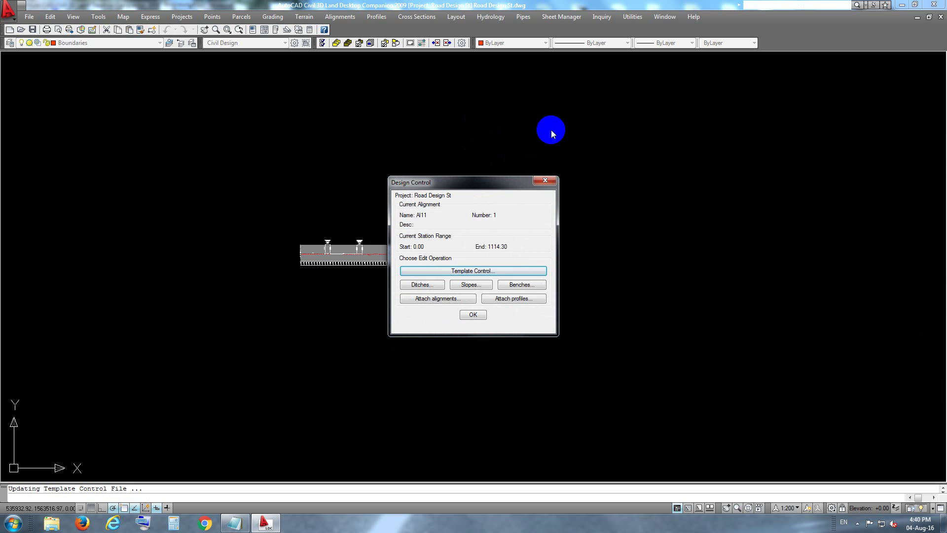
{"action": "left_click", "coordinate": [546, 180]}
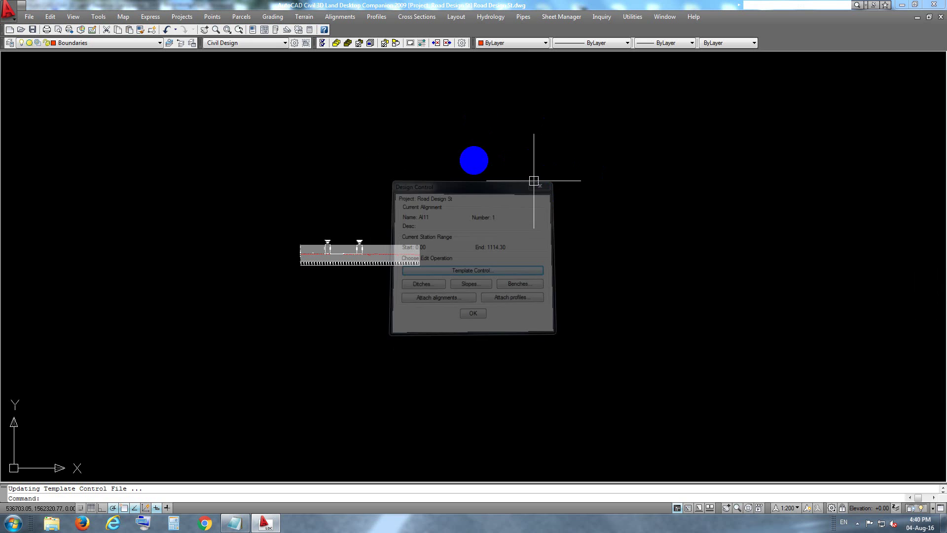
- Show the Cross Sections template commands, pointing at Edit Template
{"action": "left_click", "coordinate": [418, 16]}
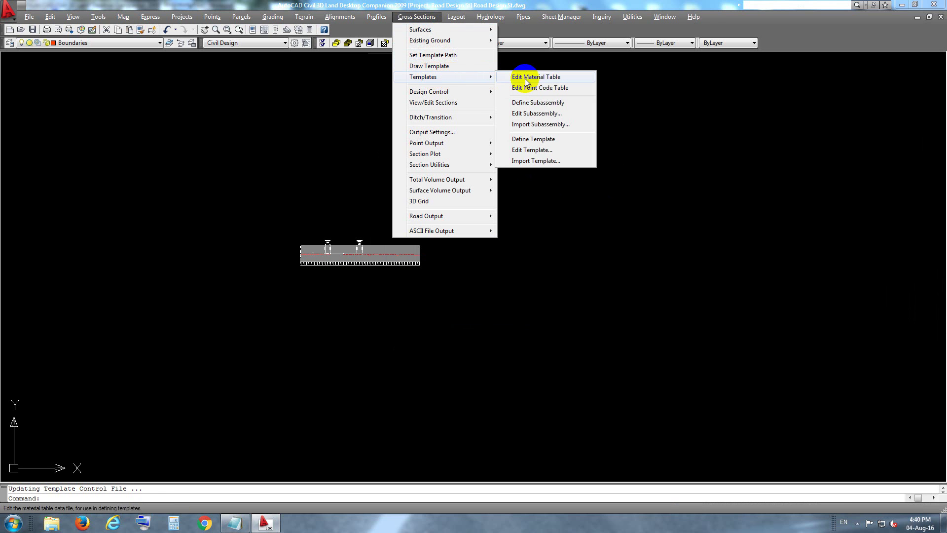
{"action": "mouse_move", "coordinate": [444, 77]}
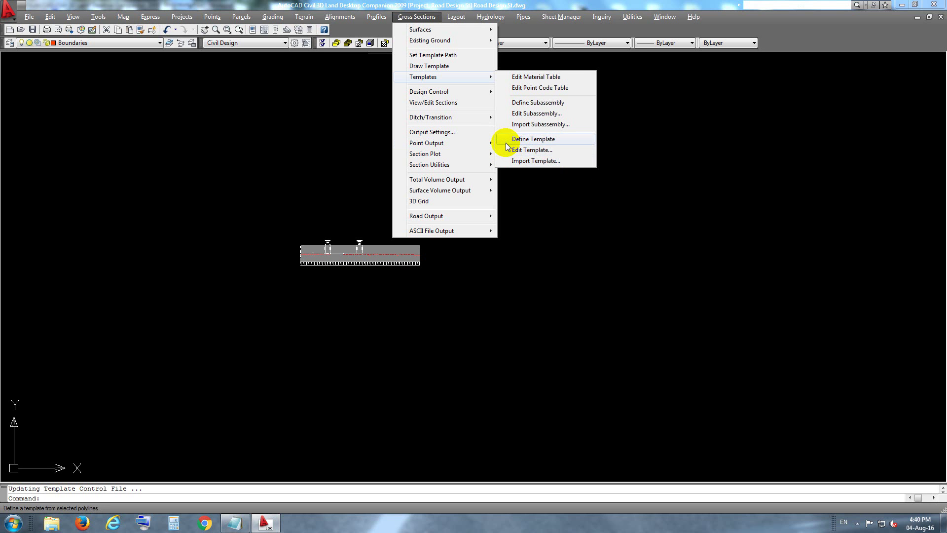
- Choose template k11 from the Template Librarian for editing
{"action": "left_click", "coordinate": [539, 150]}
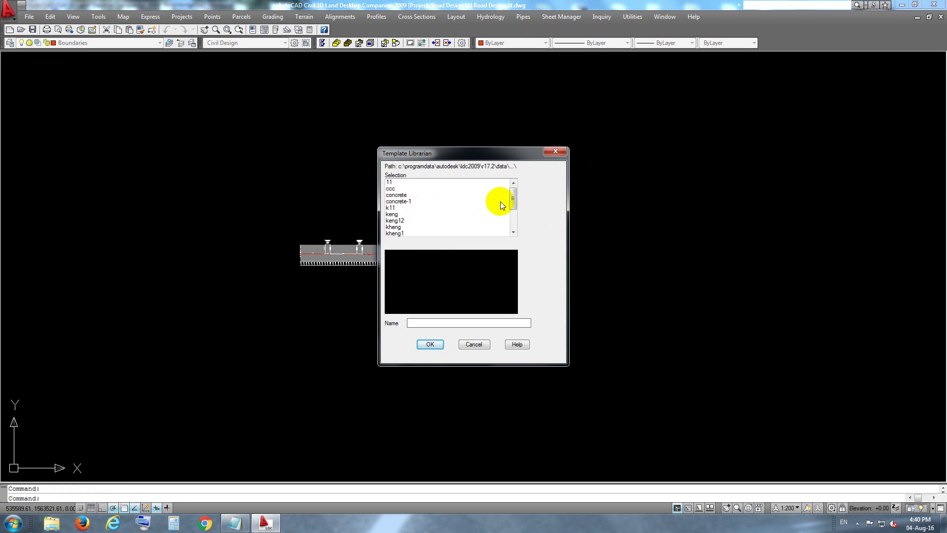
{"action": "left_click_drag", "start_coordinate": [512, 205], "coordinate": [514, 218]}
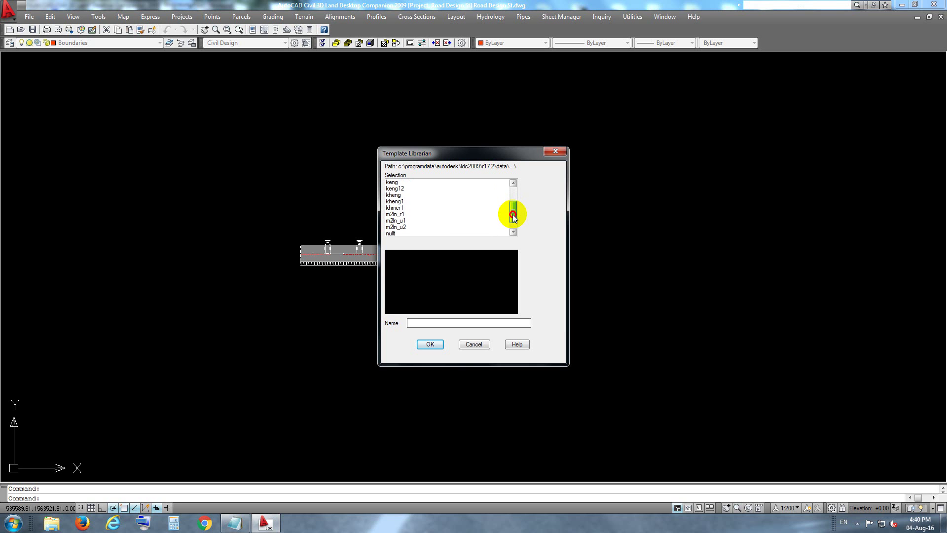
{"action": "left_click_drag", "start_coordinate": [513, 217], "coordinate": [513, 214]}
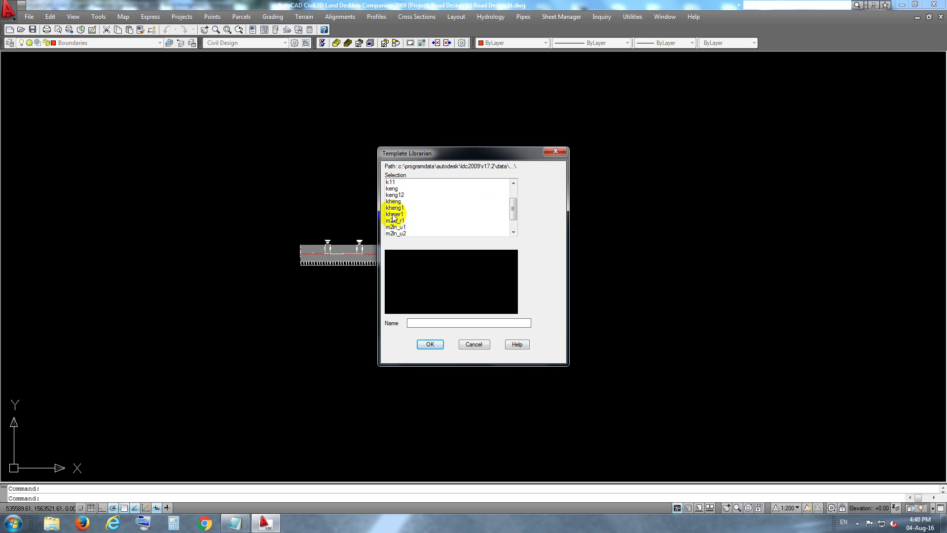
{"action": "left_click_drag", "start_coordinate": [515, 213], "coordinate": [515, 206]}
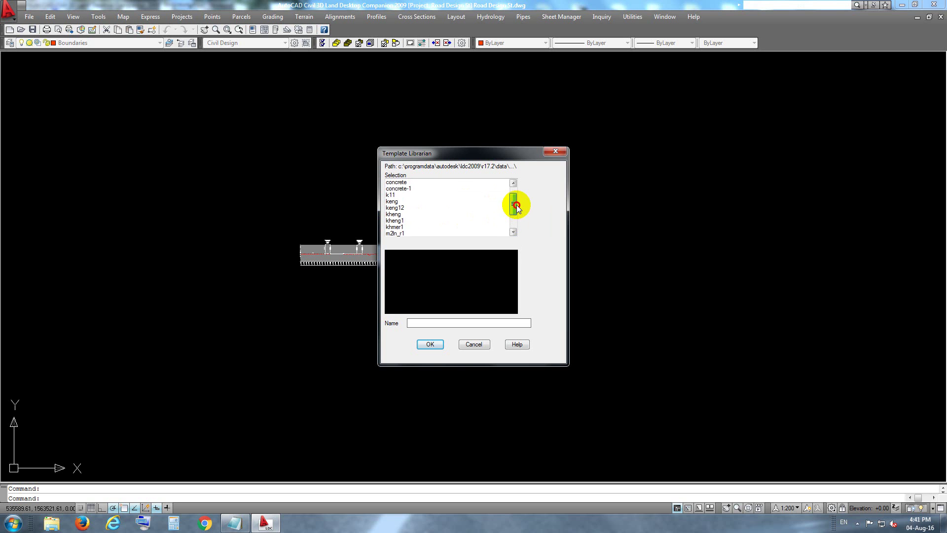
{"action": "left_click", "coordinate": [391, 195]}
{"action": "left_click", "coordinate": [431, 344]}
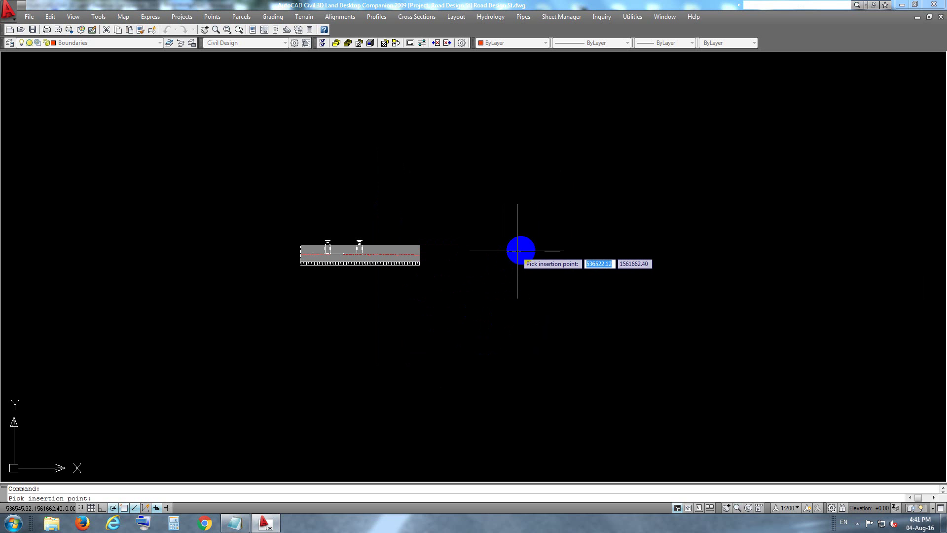
- Place the k11 template in the drawing for editing
{"action": "left_click", "coordinate": [542, 247]}
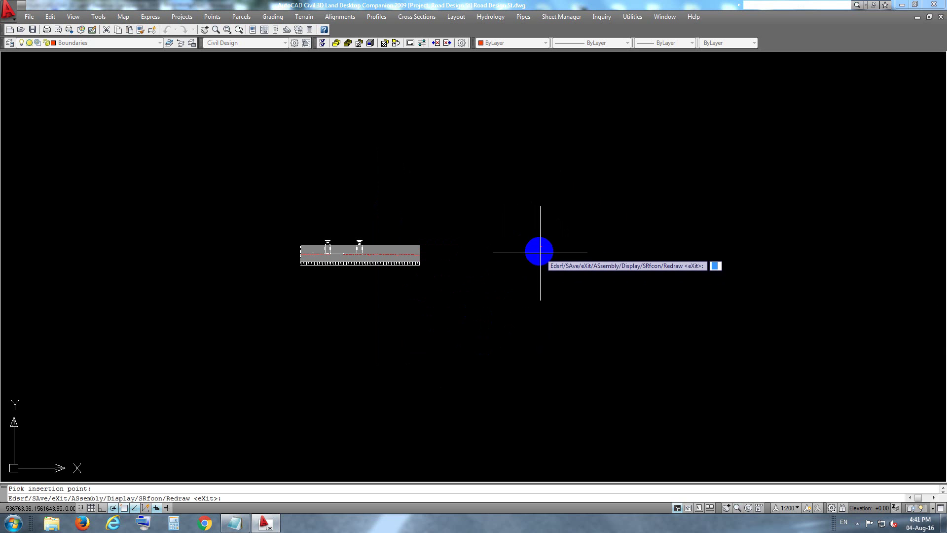
{"action": "scroll", "coordinate": [541, 253], "scroll_direction": "up", "scroll_amount": 4}
{"action": "scroll", "coordinate": [542, 249], "scroll_direction": "down", "scroll_amount": 8}
{"action": "scroll", "coordinate": [538, 236], "scroll_direction": "up", "scroll_amount": 5}
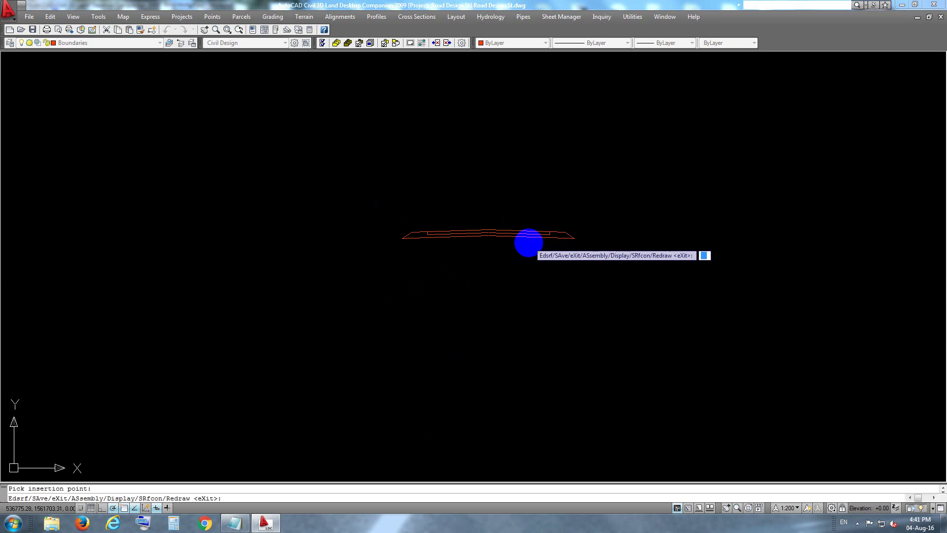
{"action": "scroll", "coordinate": [529, 243], "scroll_direction": "up", "scroll_amount": 4}
{"action": "type", "text": "sr"}
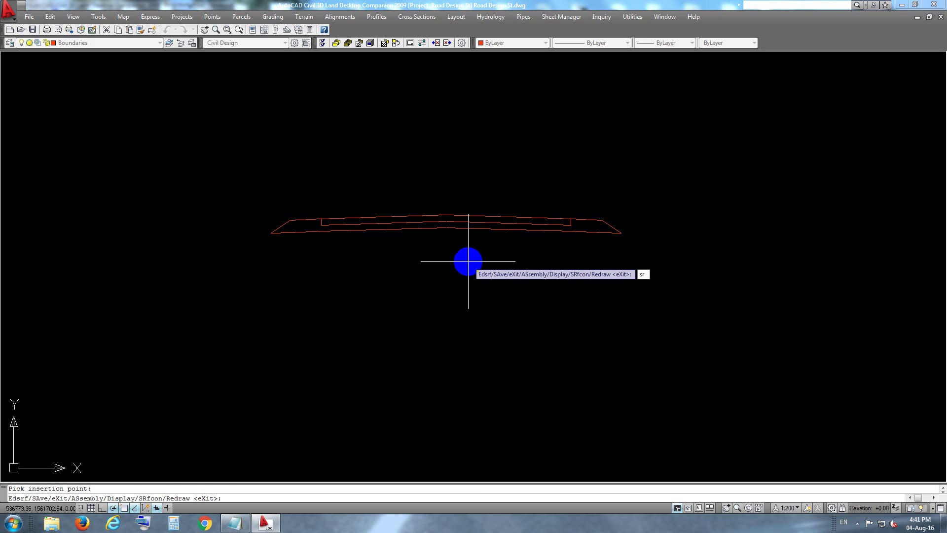
- Add outer left and right superelevation points to k11 and save it over the old k11
{"action": "key", "text": "Return"}
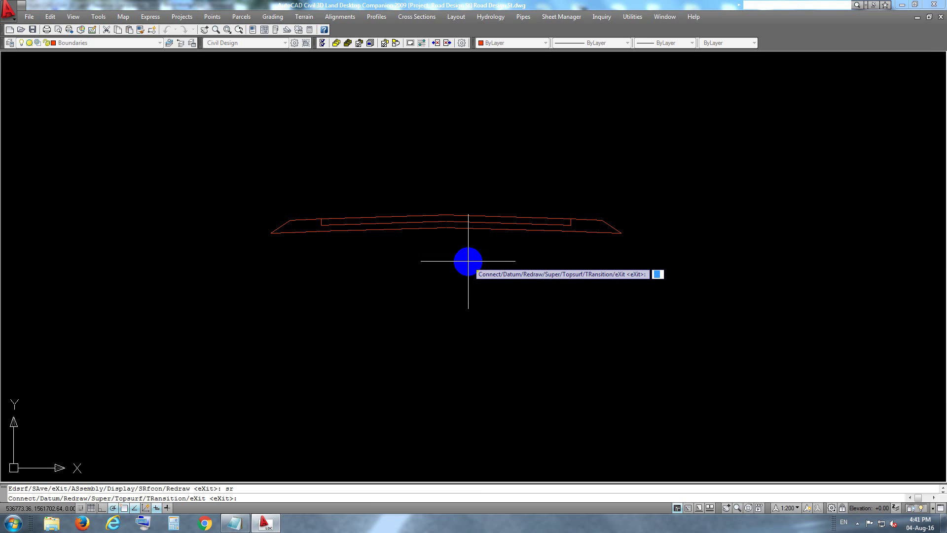
{"action": "type", "text": "s"}
{"action": "key", "text": "Return"}
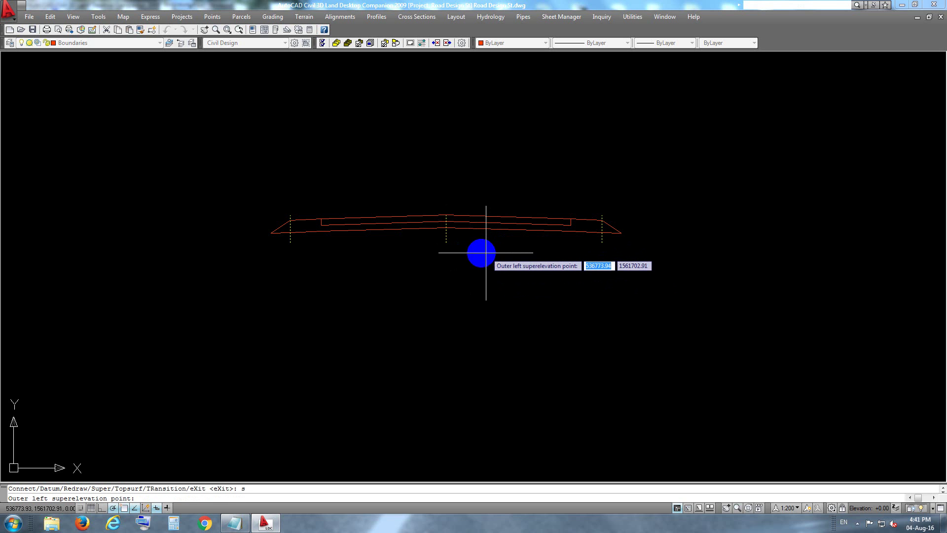
{"action": "left_click", "coordinate": [484, 252]}
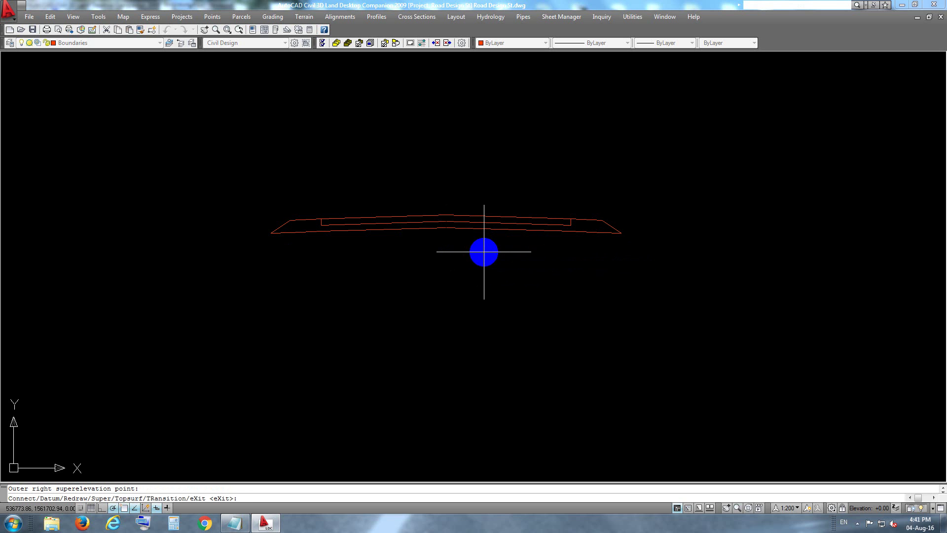
{"action": "key", "text": "Return"}
{"action": "key", "text": "Return"}
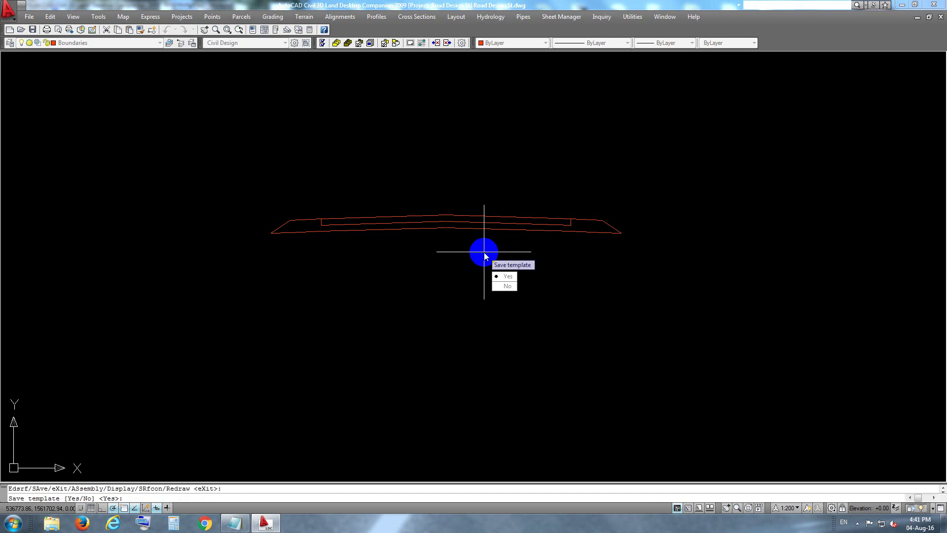
{"action": "key", "text": "Return"}
{"action": "key", "text": "Return"}
{"action": "type", "text": "Y"}
{"action": "key", "text": "Return"}
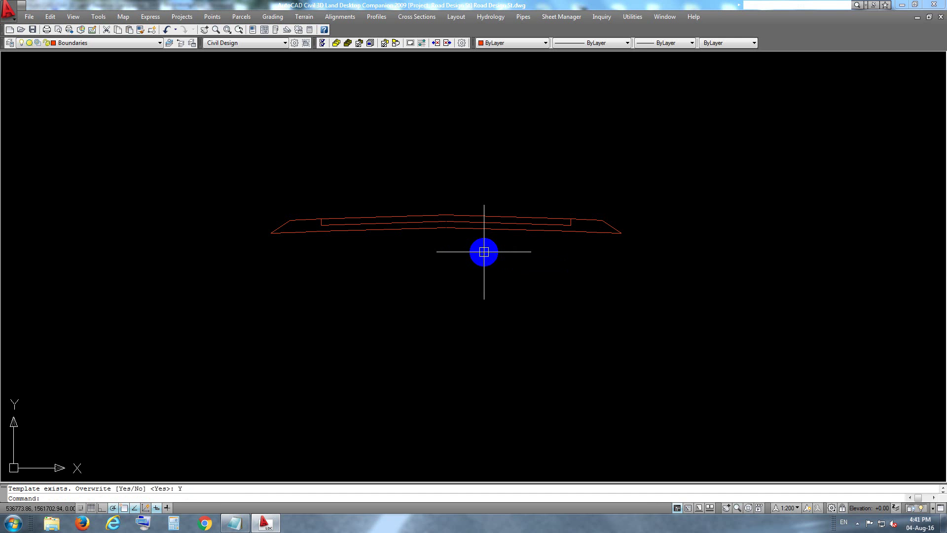
{"action": "scroll", "coordinate": [496, 220], "scroll_direction": "down", "scroll_amount": 4}
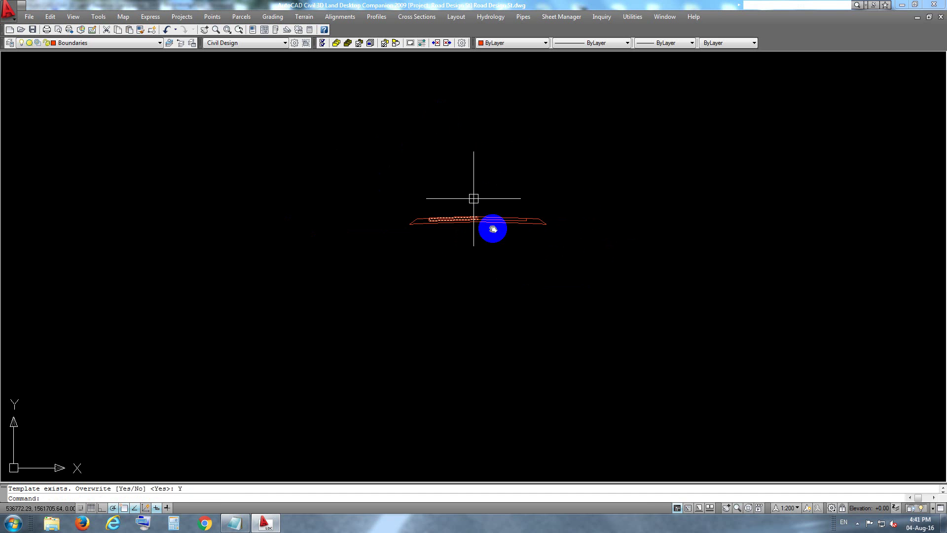
{"action": "middle_click_drag", "start_coordinate": [492, 229], "coordinate": [508, 285]}
- Set design control for stations 0.00–1114.30 to template k11 with Parallel subgrade superelevation
{"action": "left_click", "coordinate": [416, 18]}
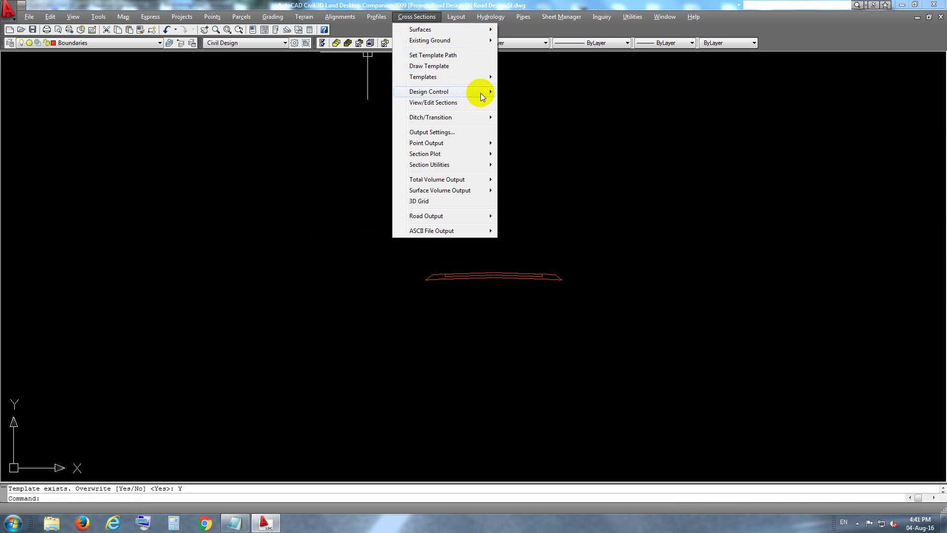
{"action": "left_click", "coordinate": [540, 128]}
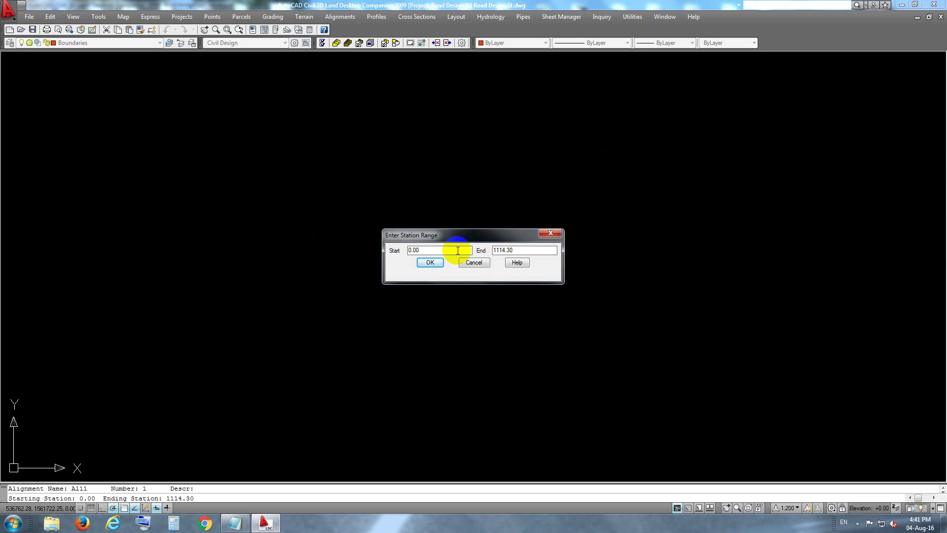
{"action": "left_click", "coordinate": [429, 262]}
{"action": "left_click", "coordinate": [457, 270]}
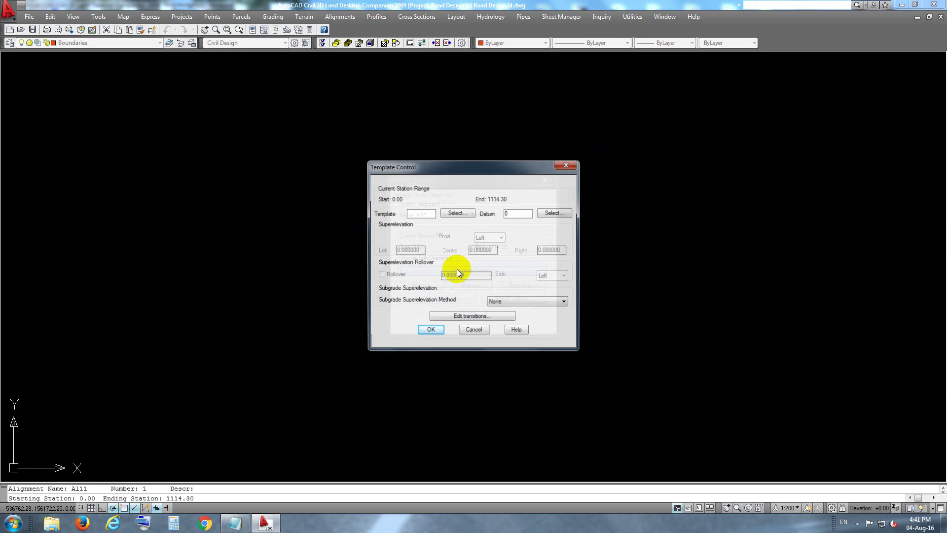
{"action": "left_click", "coordinate": [451, 214]}
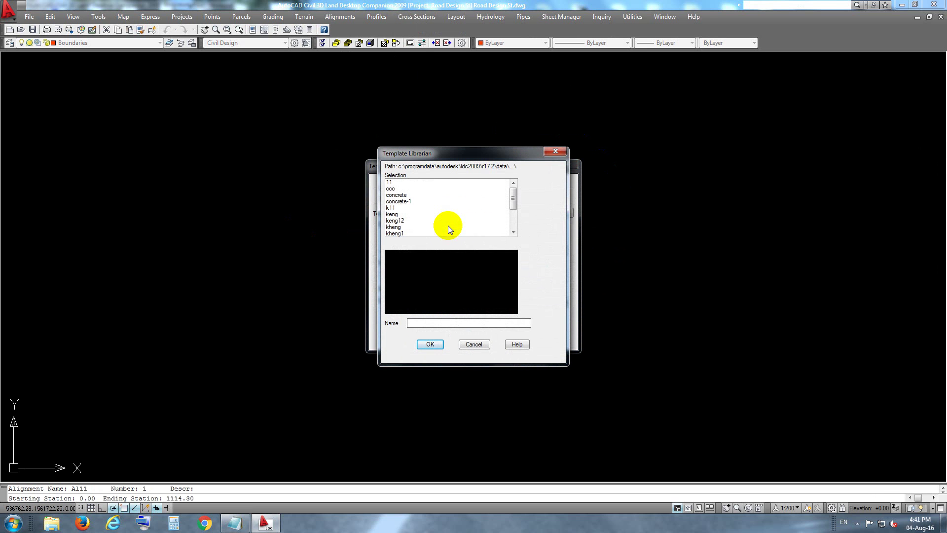
{"action": "left_click", "coordinate": [390, 208]}
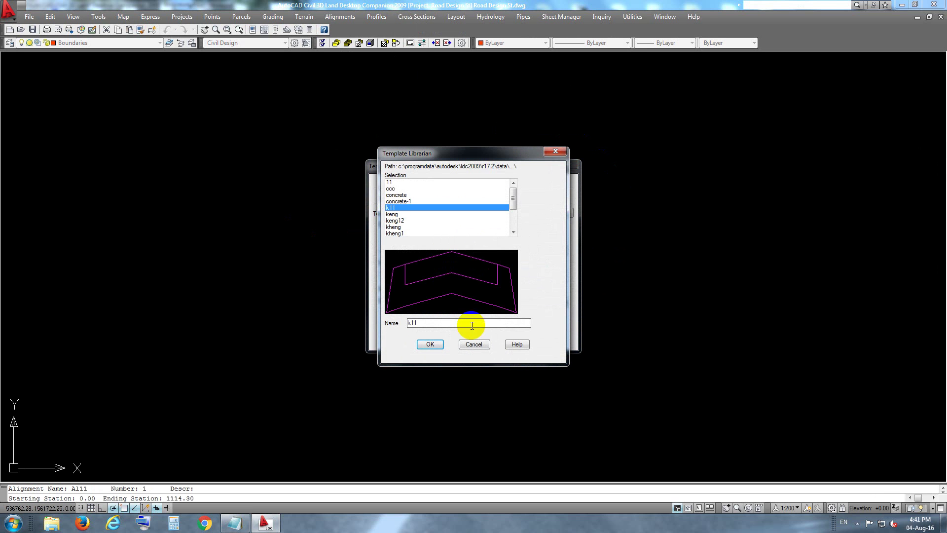
{"action": "left_click", "coordinate": [433, 344]}
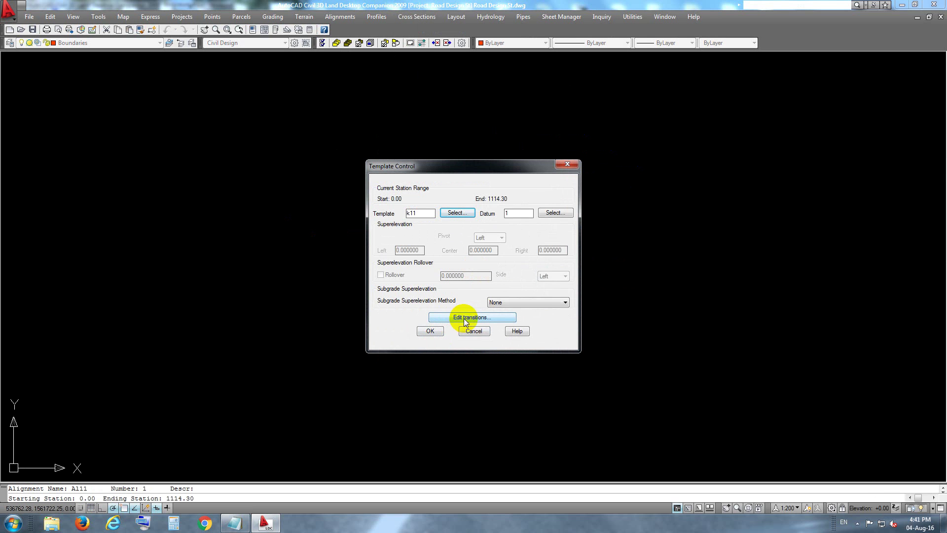
{"action": "left_click", "coordinate": [515, 303]}
{"action": "left_click", "coordinate": [515, 317]}
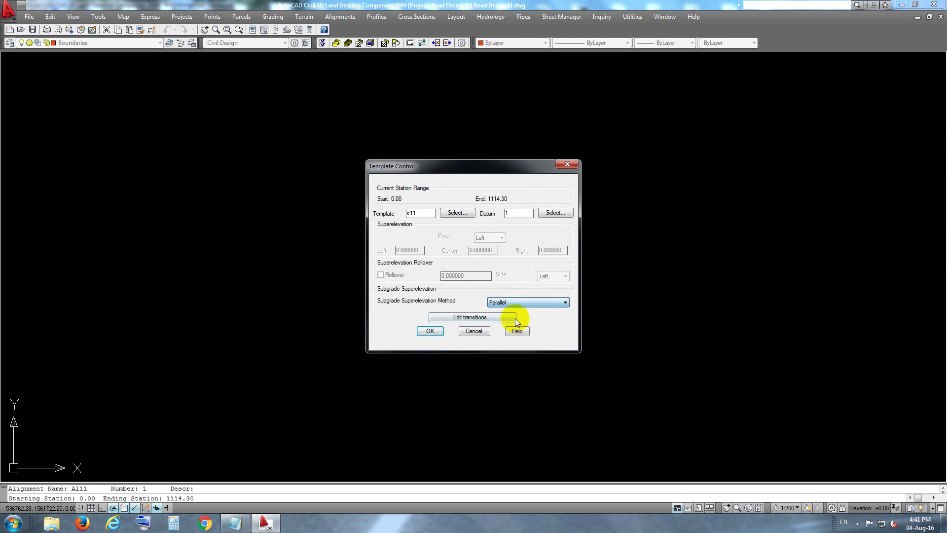
{"action": "left_click", "coordinate": [429, 331]}
- Set the left-side fill and cut design slopes to 1.5
{"action": "left_click", "coordinate": [461, 286]}
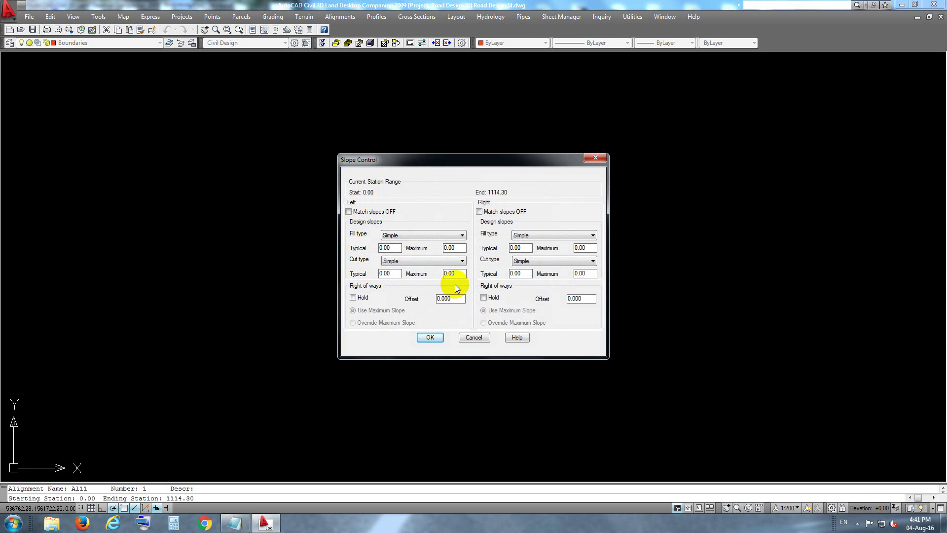
{"action": "mouse_move", "coordinate": [397, 249]}
{"action": "left_mouse_down"}
{"action": "mouse_move", "coordinate": [360, 236]}
{"action": "mouse_move", "coordinate": [359, 247]}
{"action": "left_mouse_up"}
{"action": "type", "text": ".5"}
{"action": "type", "text": "1.5"}
{"action": "left_click_drag", "start_coordinate": [399, 273], "coordinate": [375, 277]}
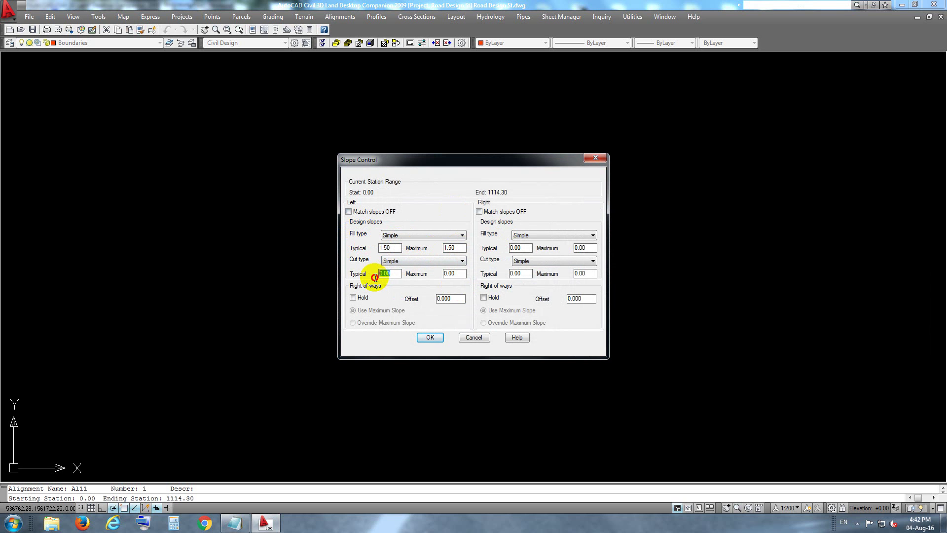
{"action": "type", "text": "1.5"}
{"action": "left_click_drag", "start_coordinate": [453, 274], "coordinate": [417, 285]}
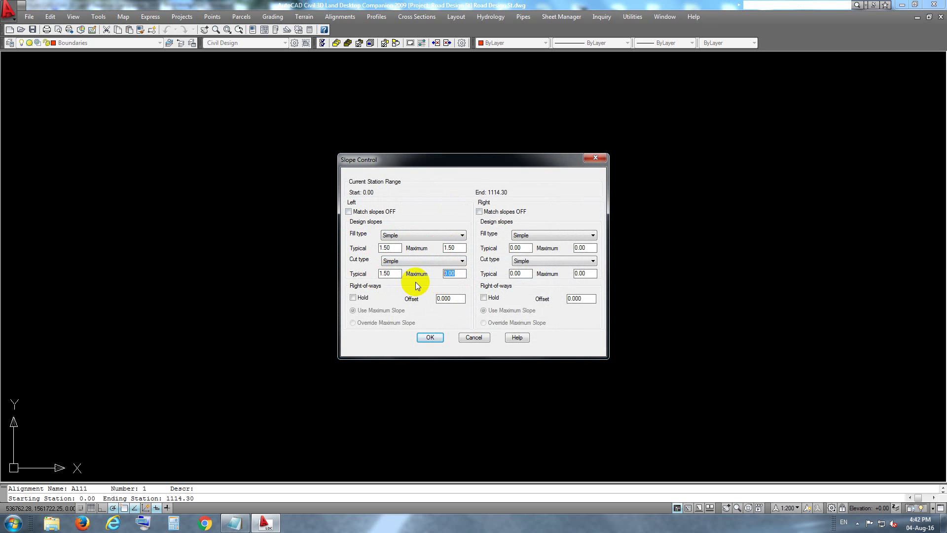
{"action": "type", "text": "1.5"}
- Set the right-side fill and cut design slopes to 1.5 and confirm
{"action": "left_click_drag", "start_coordinate": [525, 247], "coordinate": [486, 261]}
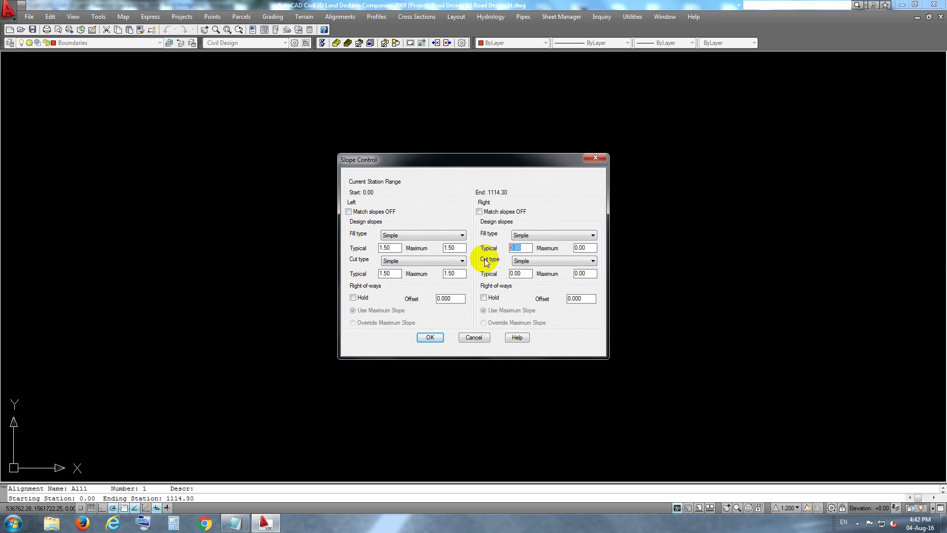
{"action": "type", "text": "1.5"}
{"action": "left_click_drag", "start_coordinate": [595, 248], "coordinate": [477, 279]}
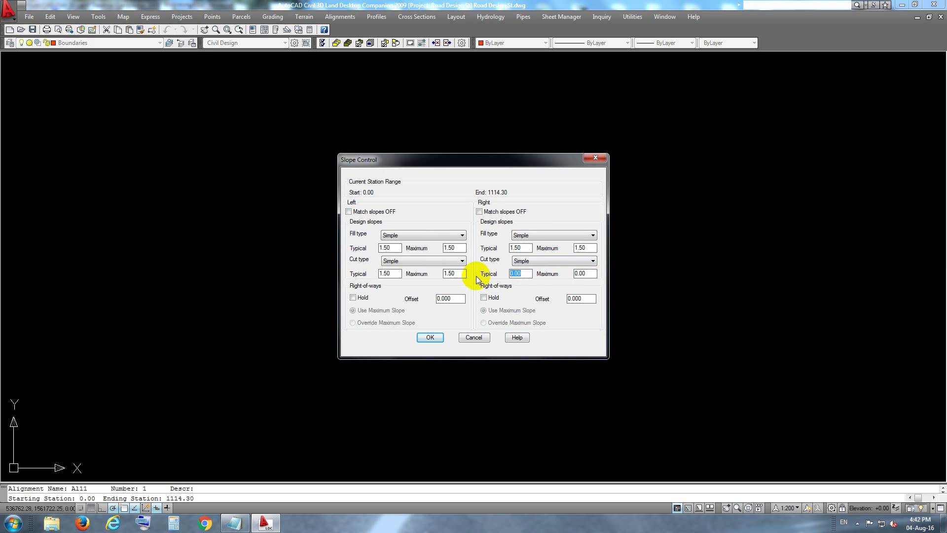
{"action": "type", "text": "1.5"}
{"action": "left_click_drag", "start_coordinate": [595, 273], "coordinate": [571, 278]}
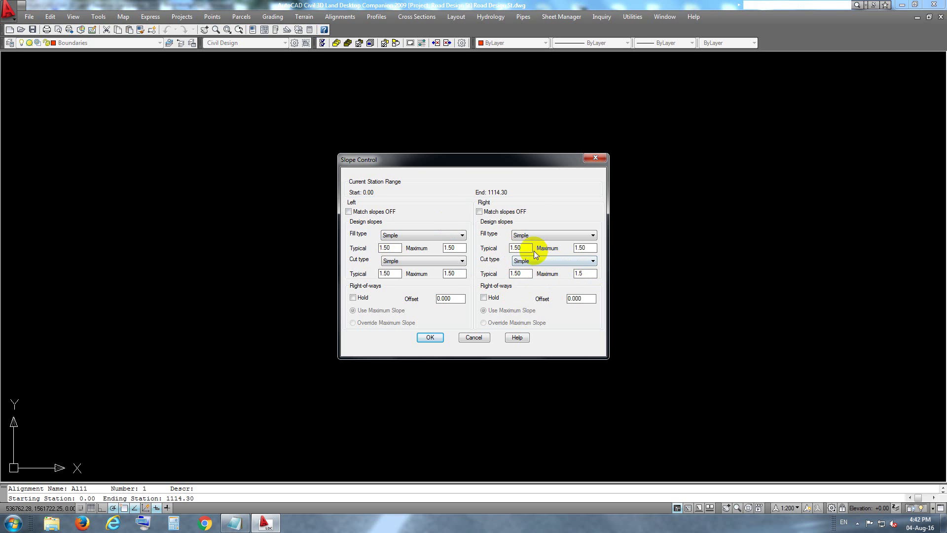
{"action": "left_click", "coordinate": [429, 338]}
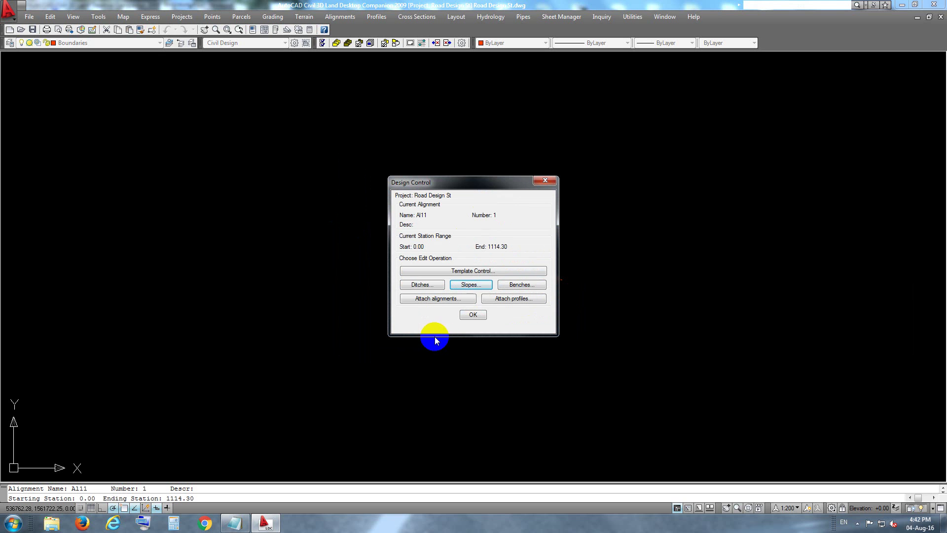
- Apply the design control, processing sections and closing the no-vertical warnings and status dialogs
{"action": "left_click", "coordinate": [474, 315]}
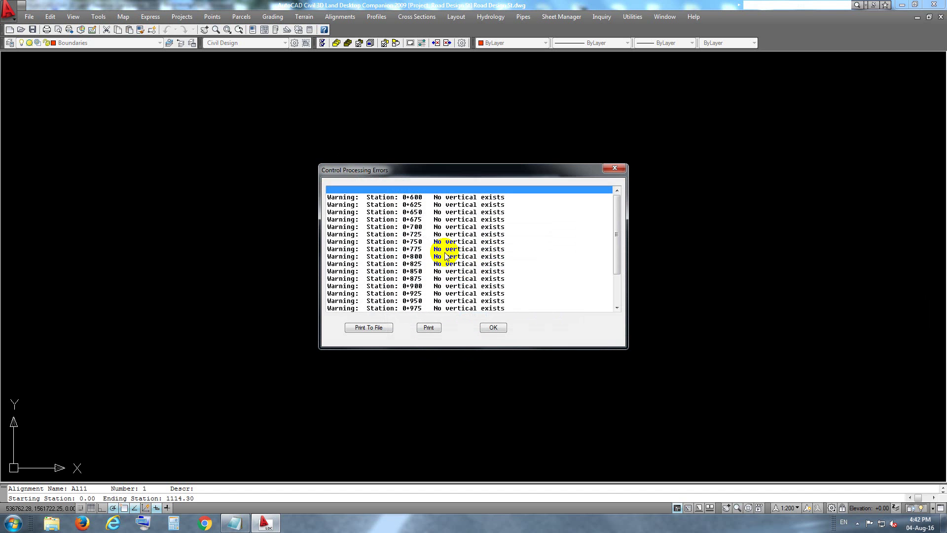
{"action": "left_click", "coordinate": [491, 327]}
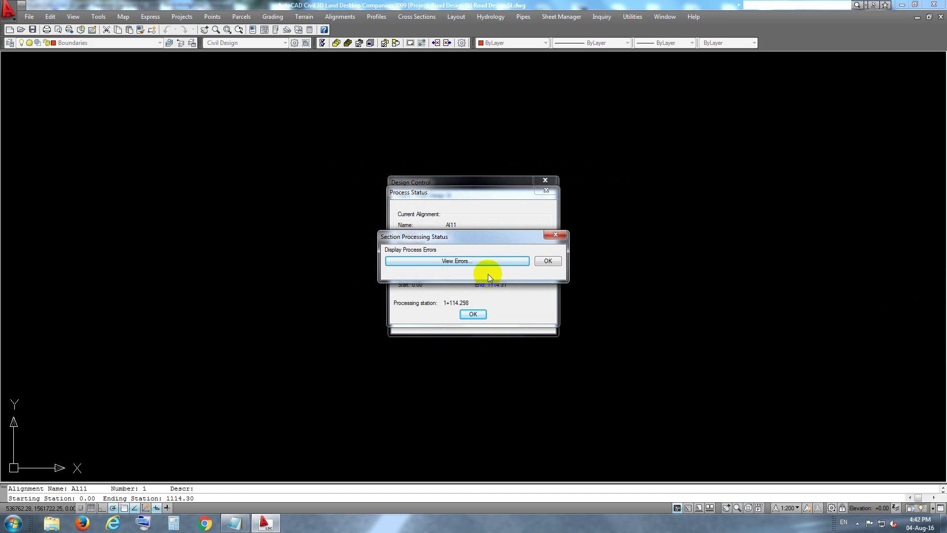
{"action": "left_click", "coordinate": [543, 262]}
{"action": "left_click", "coordinate": [473, 314]}
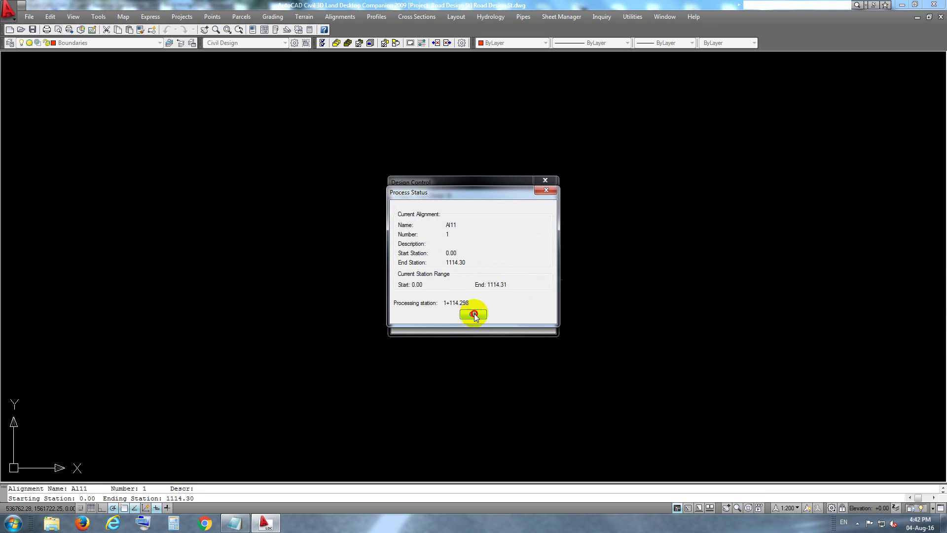
- Reopen Design Control and dismiss the unhandled exception error
{"action": "left_click", "coordinate": [426, 20]}
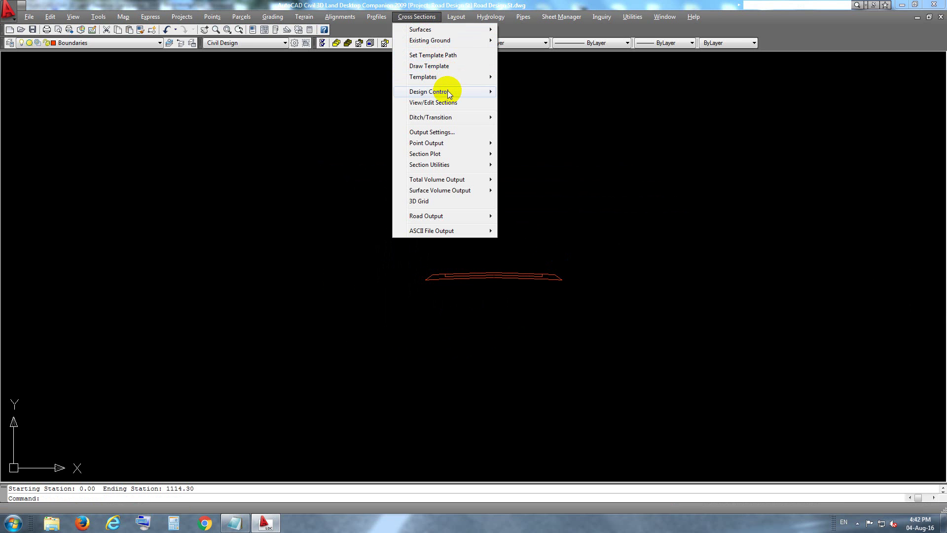
{"action": "left_click", "coordinate": [546, 138]}
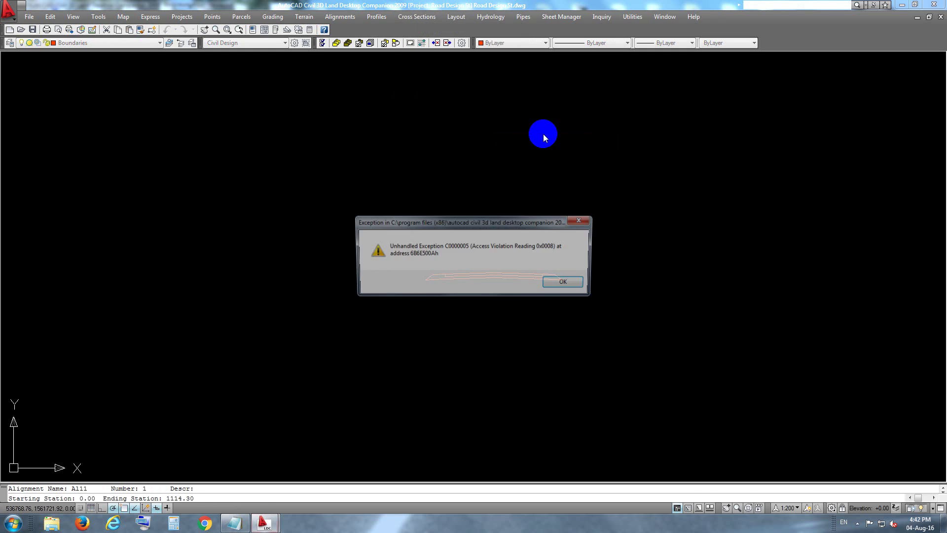
{"action": "left_click", "coordinate": [573, 285]}
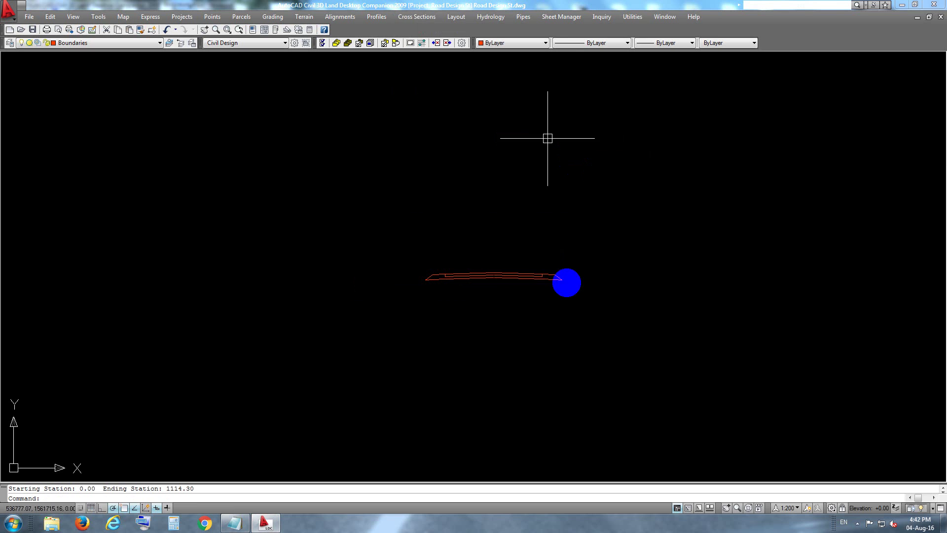
{"action": "left_click", "coordinate": [414, 22]}
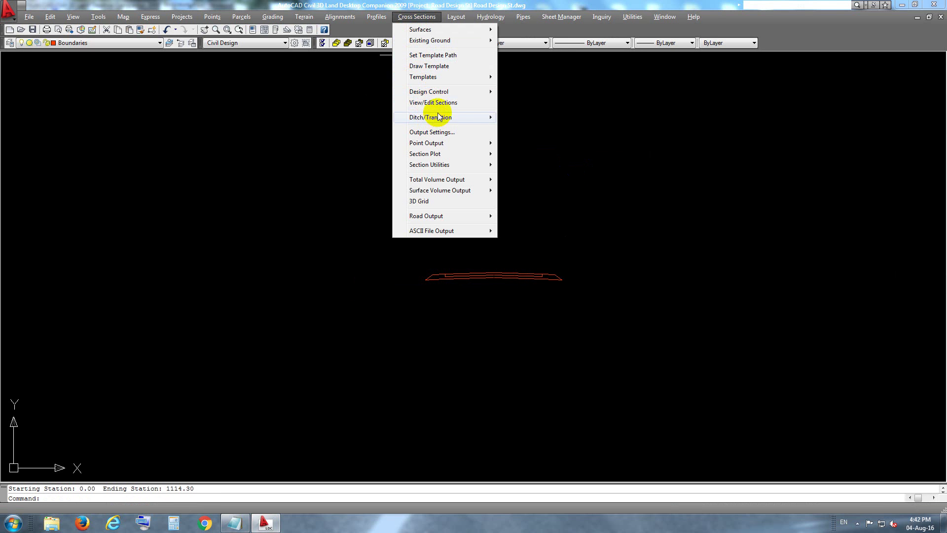
{"action": "mouse_move", "coordinate": [429, 92]}
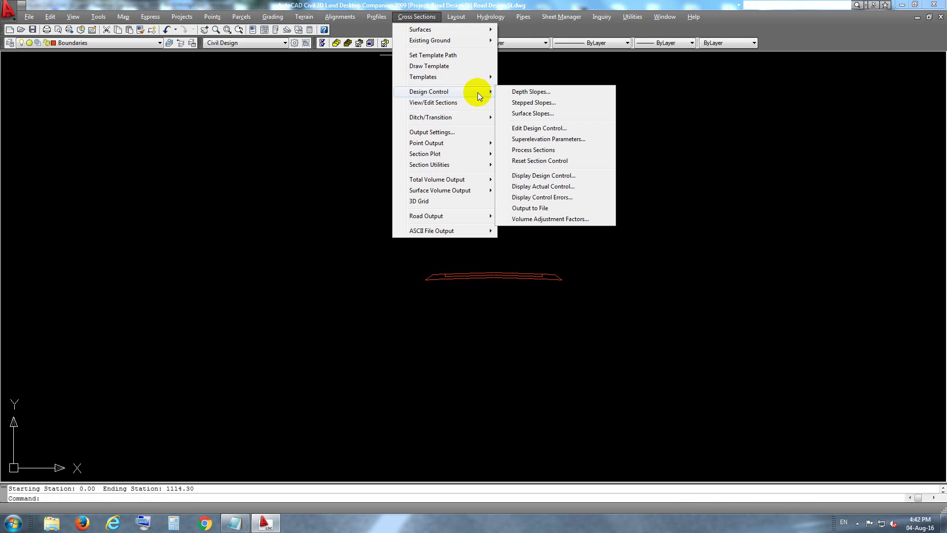
- Process the sections over stations 0.00–1114.30 and close the status summary
{"action": "left_click", "coordinate": [531, 152]}
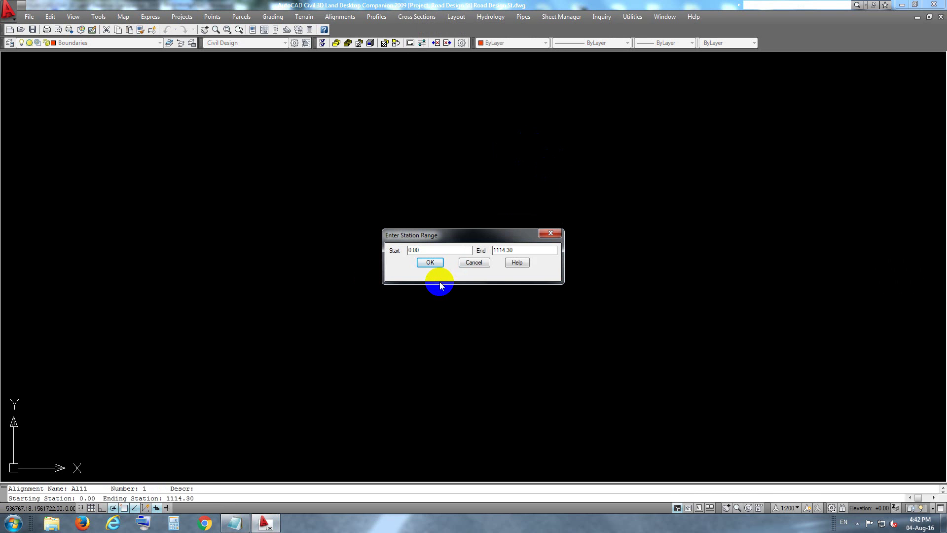
{"action": "left_click", "coordinate": [438, 265]}
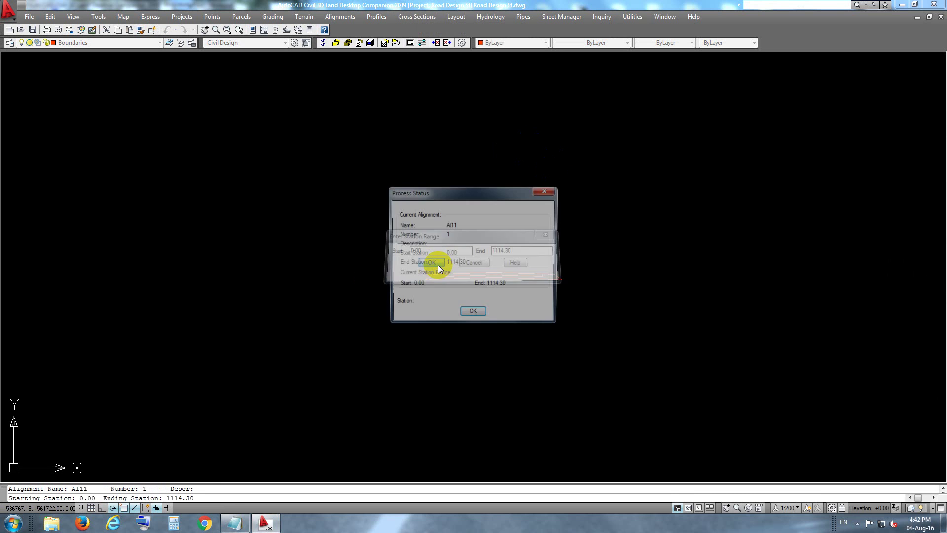
{"action": "left_click", "coordinate": [474, 311]}
- Reprocess the sections, review the no-vertical errors, and close all status dialogs
{"action": "left_click", "coordinate": [417, 16]}
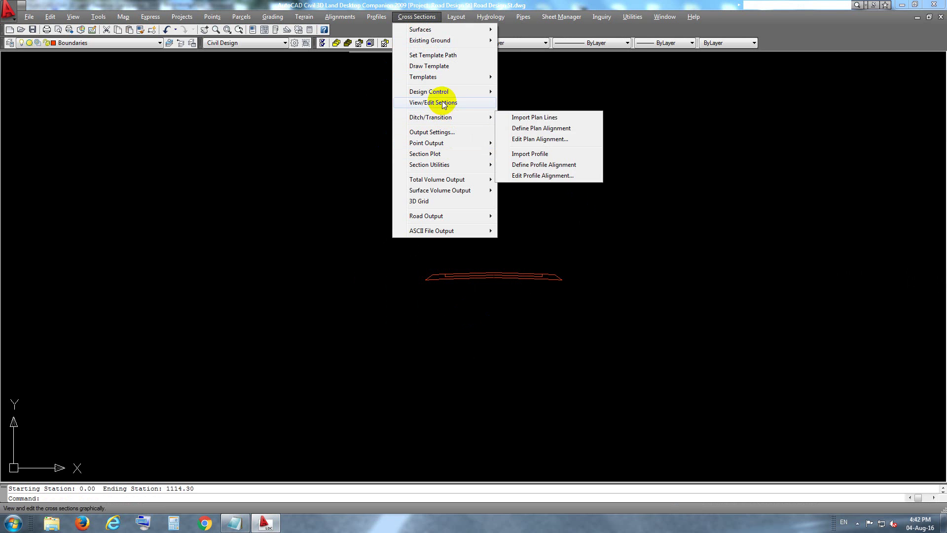
{"action": "mouse_move", "coordinate": [430, 92]}
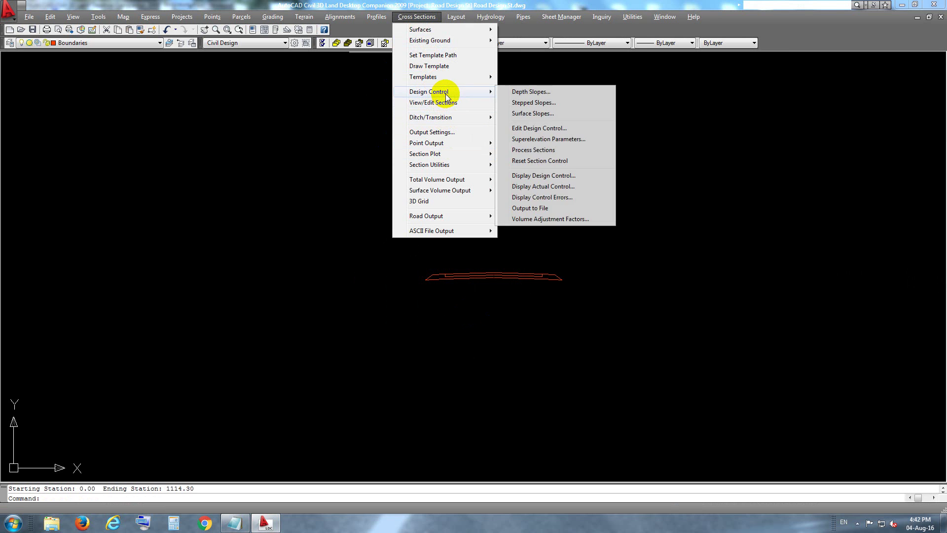
{"action": "left_click", "coordinate": [543, 150]}
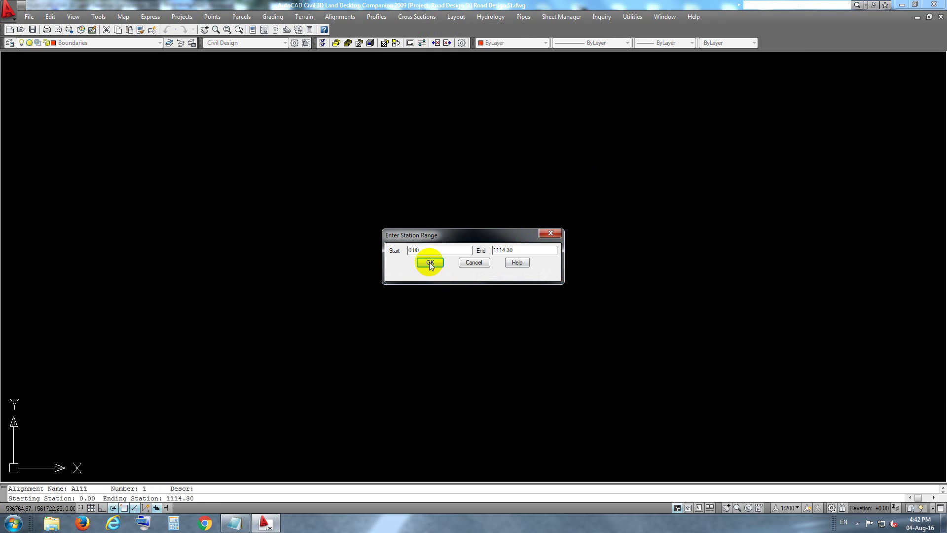
{"action": "left_click", "coordinate": [431, 261]}
{"action": "left_click", "coordinate": [454, 261]}
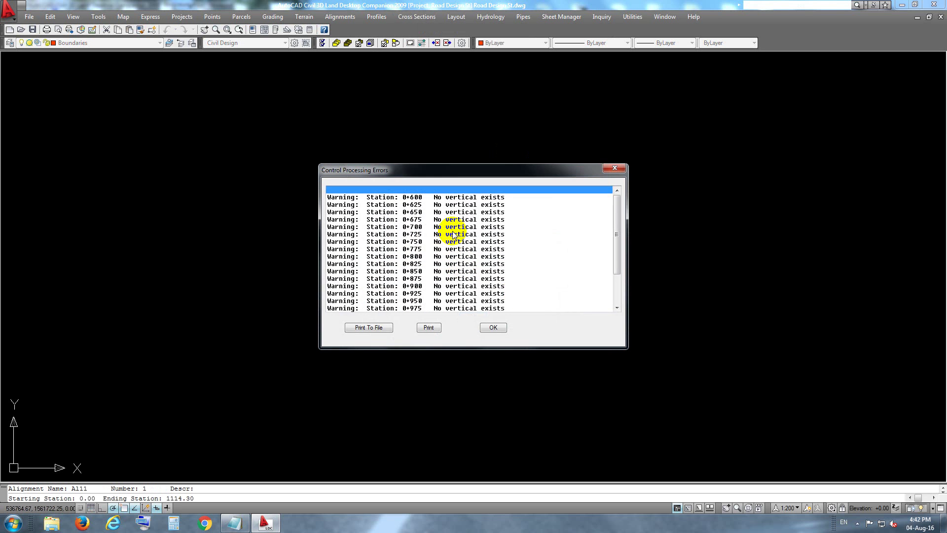
{"action": "left_click", "coordinate": [494, 329]}
{"action": "left_click", "coordinate": [546, 261]}
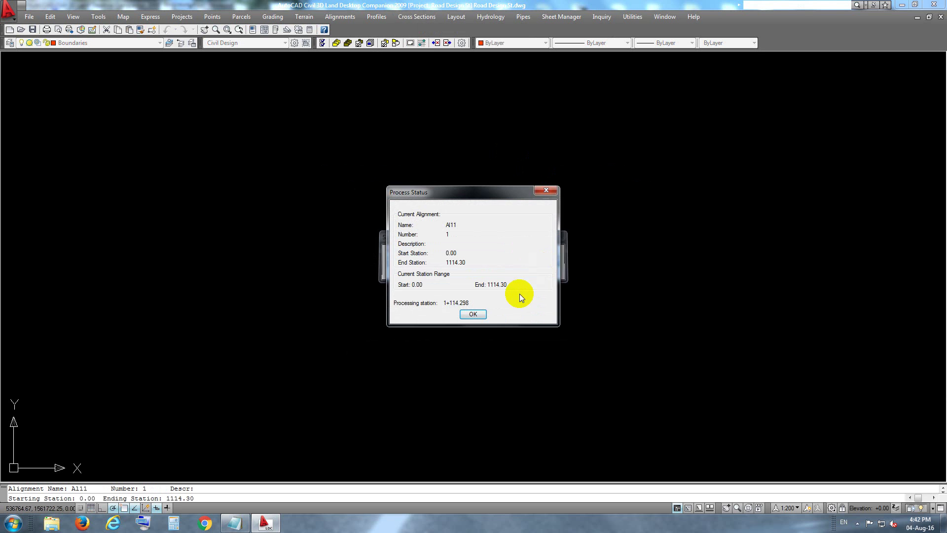
{"action": "left_click", "coordinate": [471, 313]}
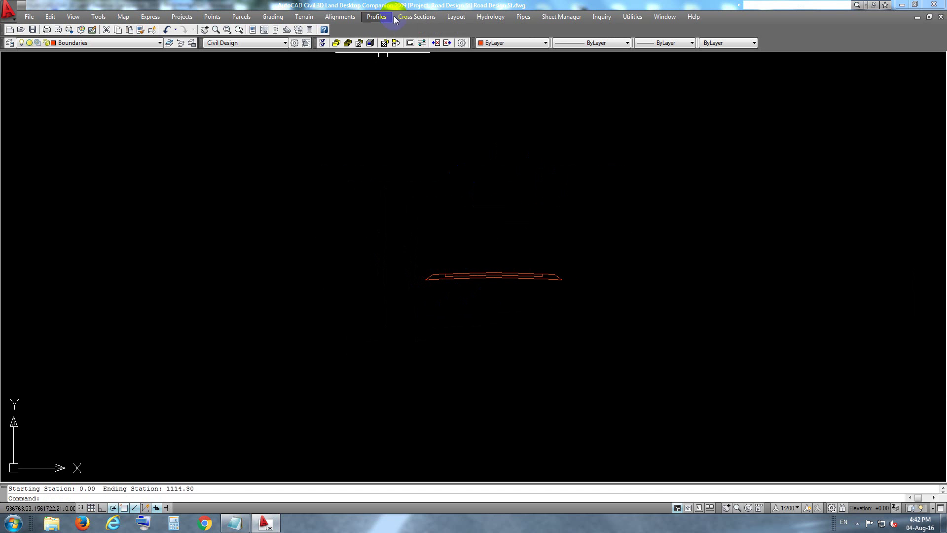
- Accept the Section Plot settings for existing ground, template, grid, grid text and ROW lines
{"action": "left_click", "coordinate": [415, 17]}
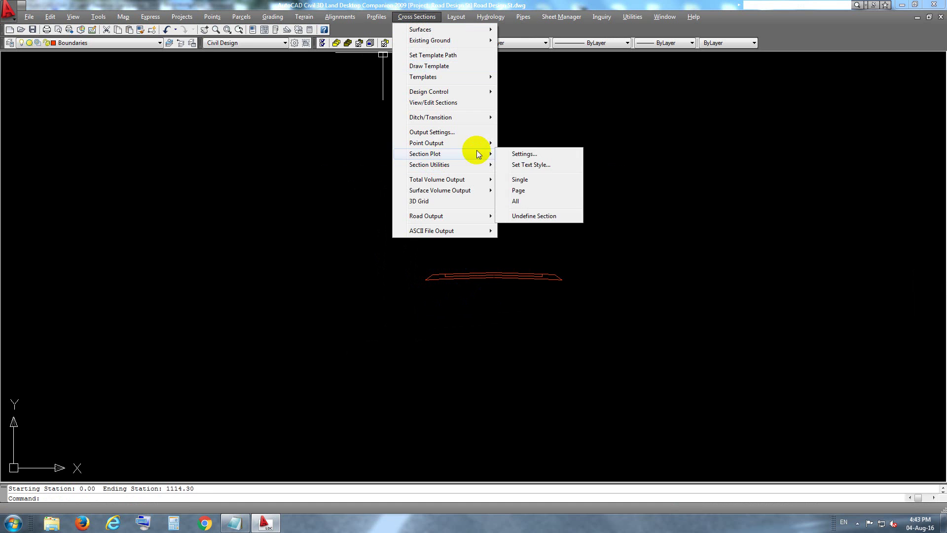
{"action": "left_click", "coordinate": [524, 155]}
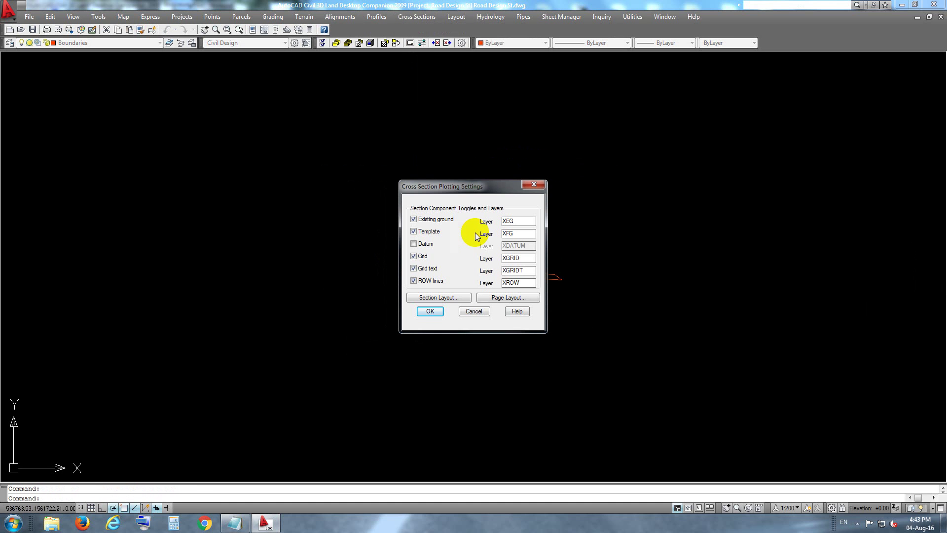
{"action": "left_click", "coordinate": [432, 311]}
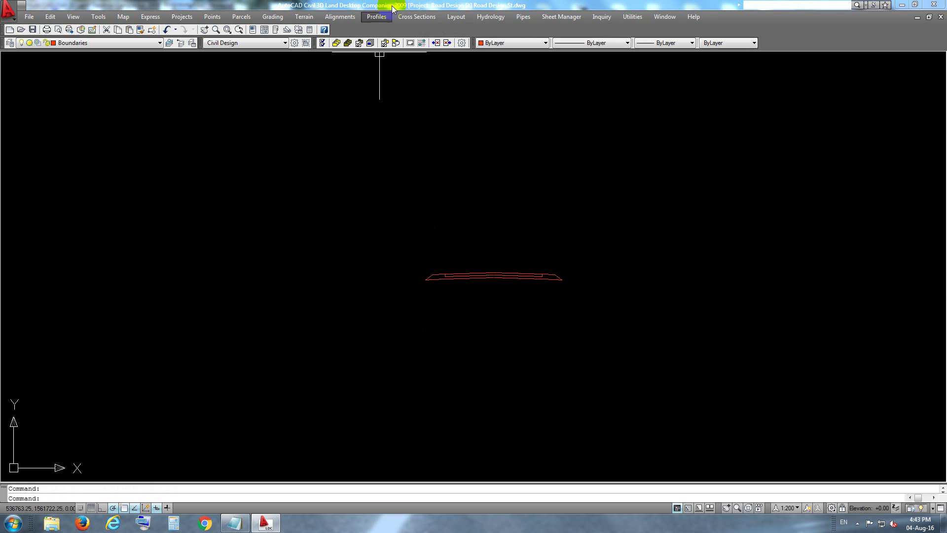
- Review the section plot text style, leave it unchanged, and return to the Section Plot menu
{"action": "left_click", "coordinate": [415, 16]}
{"action": "mouse_move", "coordinate": [425, 153]}
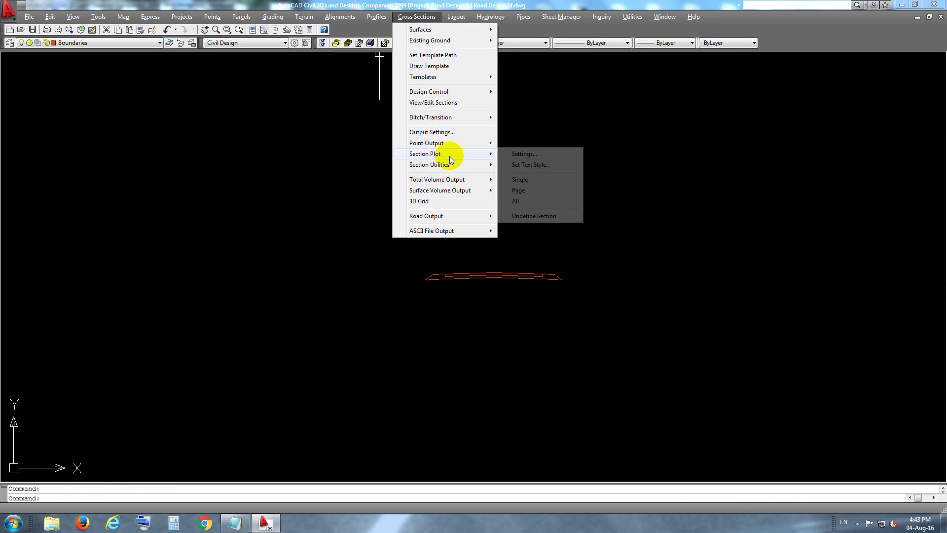
{"action": "left_click", "coordinate": [516, 155]}
{"action": "left_click", "coordinate": [551, 167]}
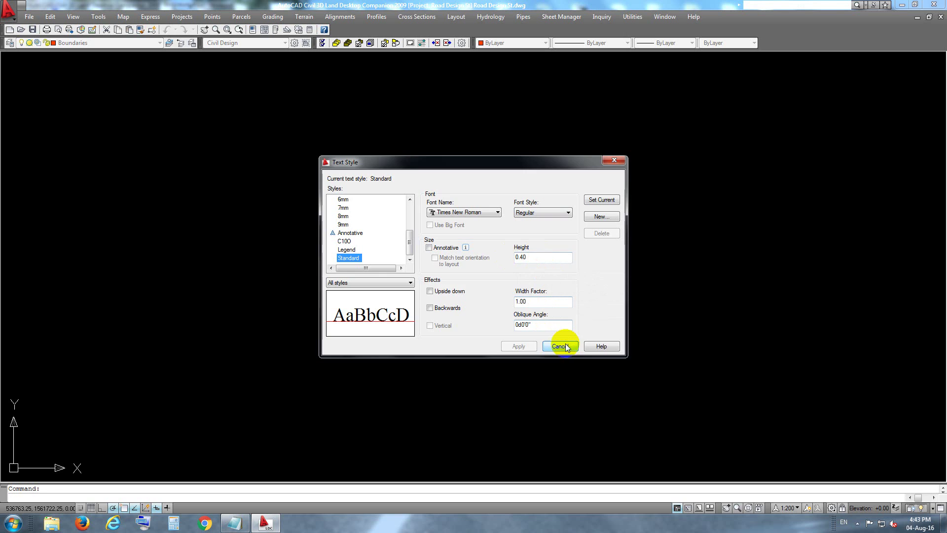
{"action": "left_click", "coordinate": [561, 345]}
{"action": "left_click", "coordinate": [418, 19]}
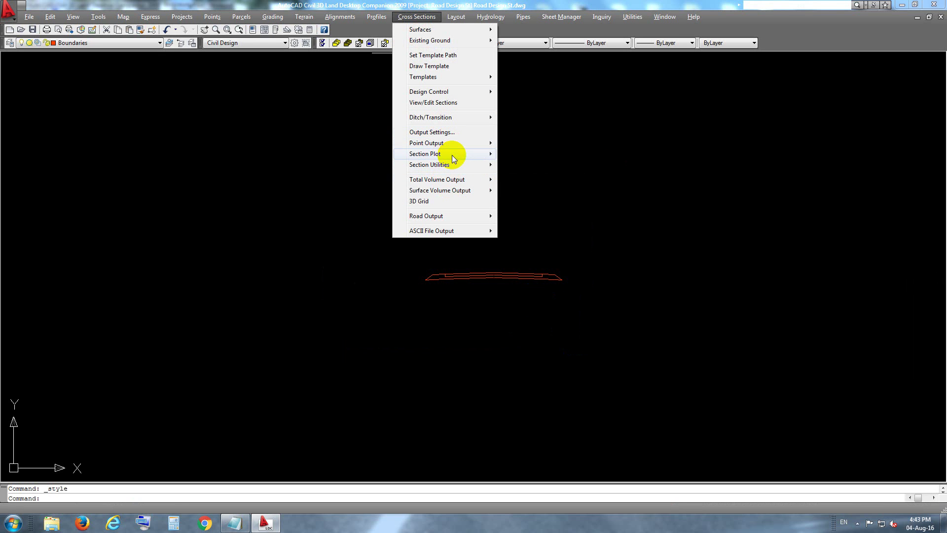
{"action": "mouse_move", "coordinate": [429, 153]}
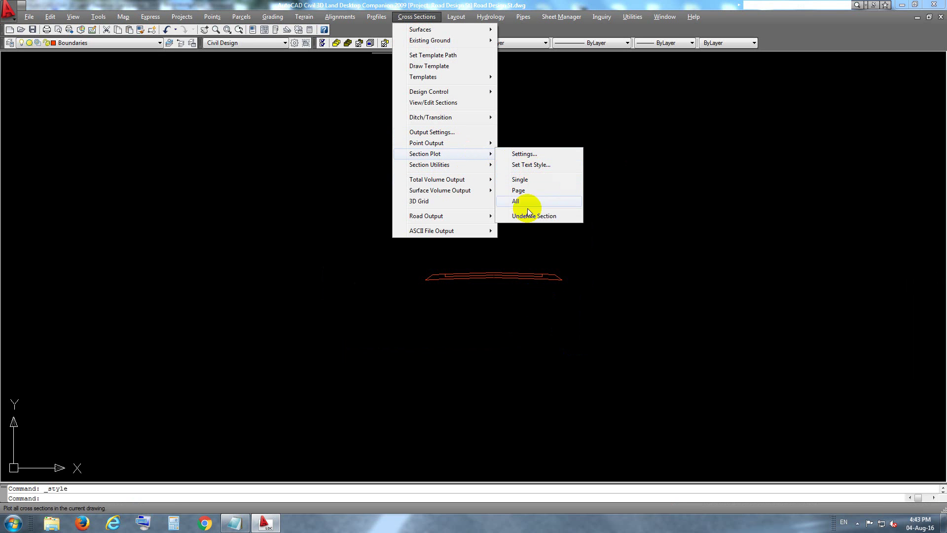
{"action": "left_click", "coordinate": [521, 202]}
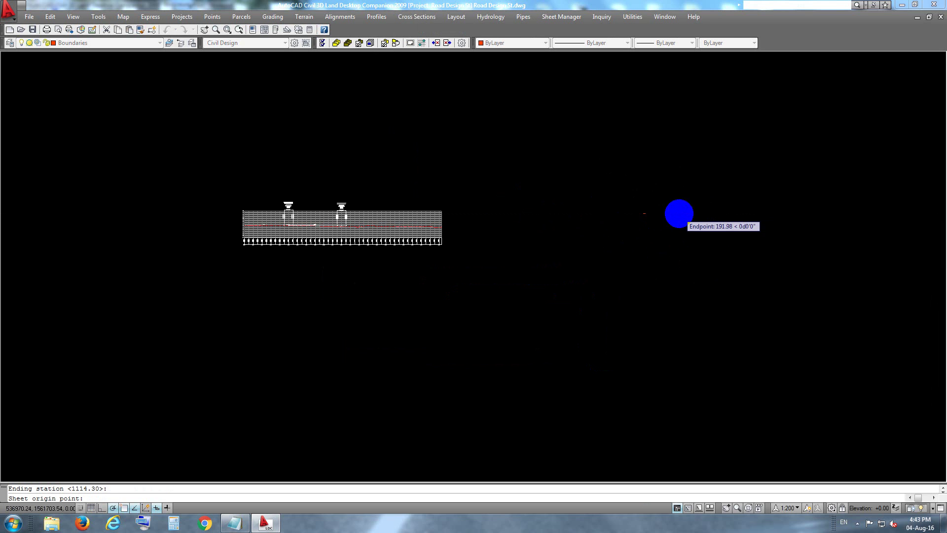
{"action": "left_click", "coordinate": [681, 190]}
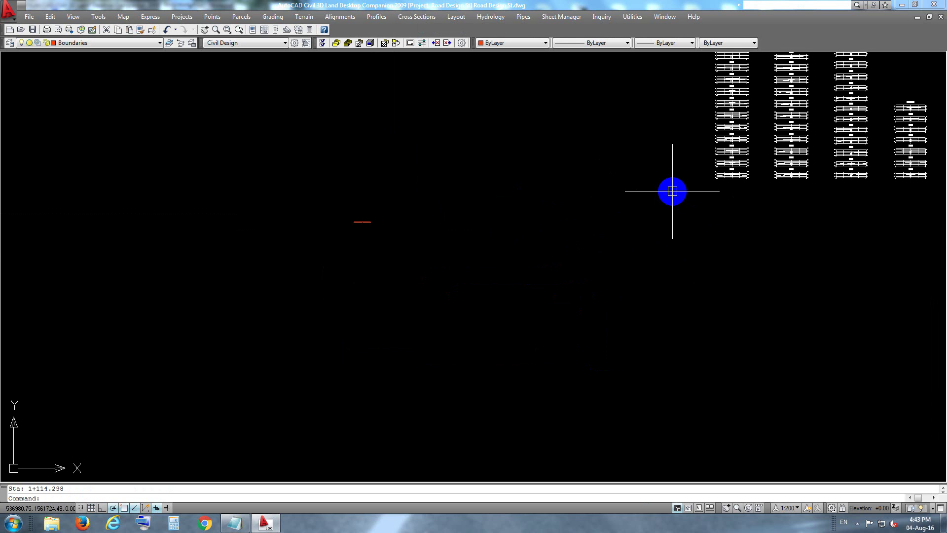
{"action": "scroll", "coordinate": [562, 208], "scroll_direction": "up", "scroll_amount": 3}
{"action": "scroll", "coordinate": [548, 148], "scroll_direction": "up", "scroll_amount": 3}
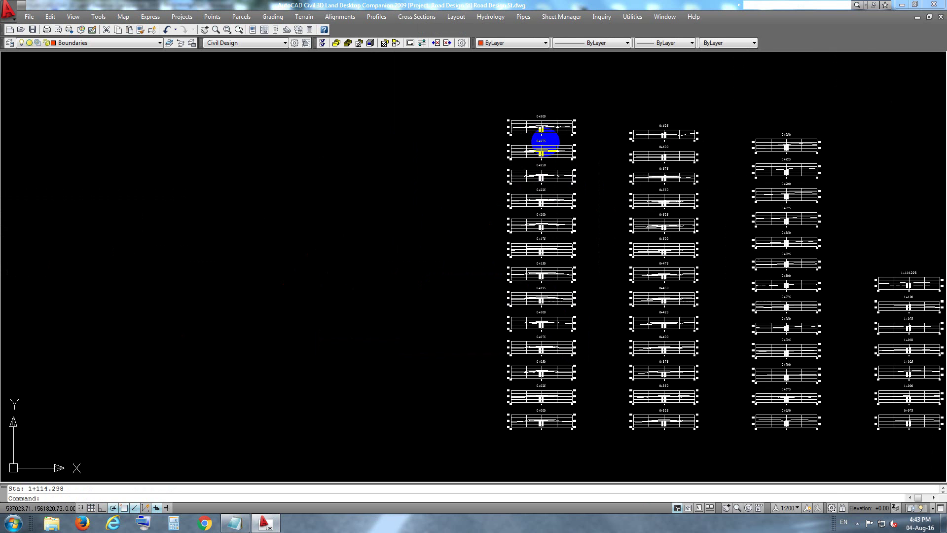
{"action": "scroll", "coordinate": [540, 142], "scroll_direction": "up", "scroll_amount": 3}
{"action": "scroll", "coordinate": [552, 163], "scroll_direction": "up", "scroll_amount": 3}
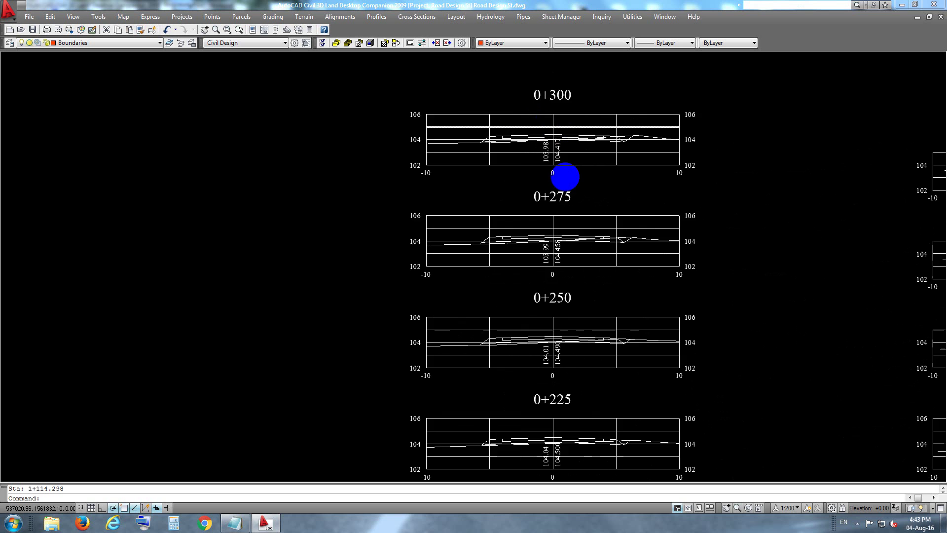
{"action": "scroll", "coordinate": [565, 180], "scroll_direction": "up", "scroll_amount": 3}
{"action": "middle_click_drag", "start_coordinate": [543, 133], "coordinate": [555, 61]}
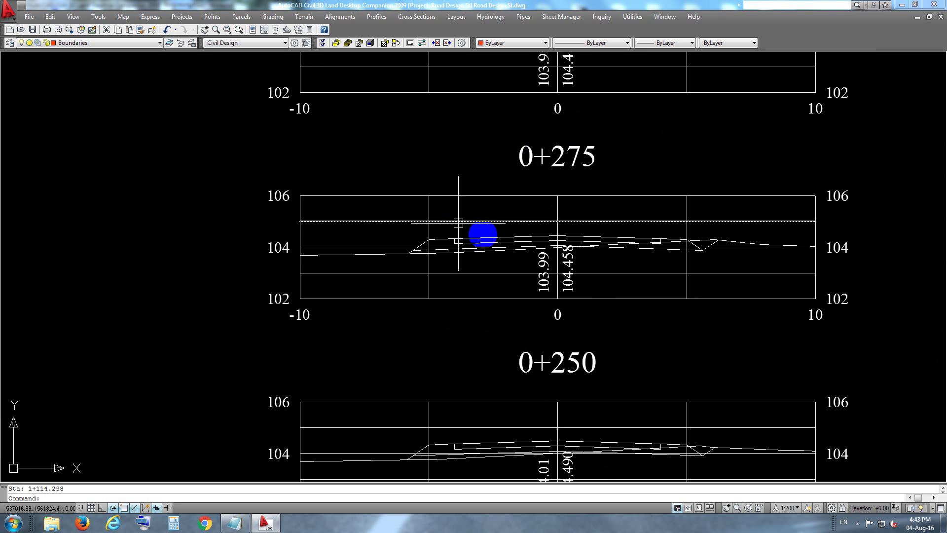
{"action": "scroll", "coordinate": [476, 158], "scroll_direction": "down", "scroll_amount": 2}
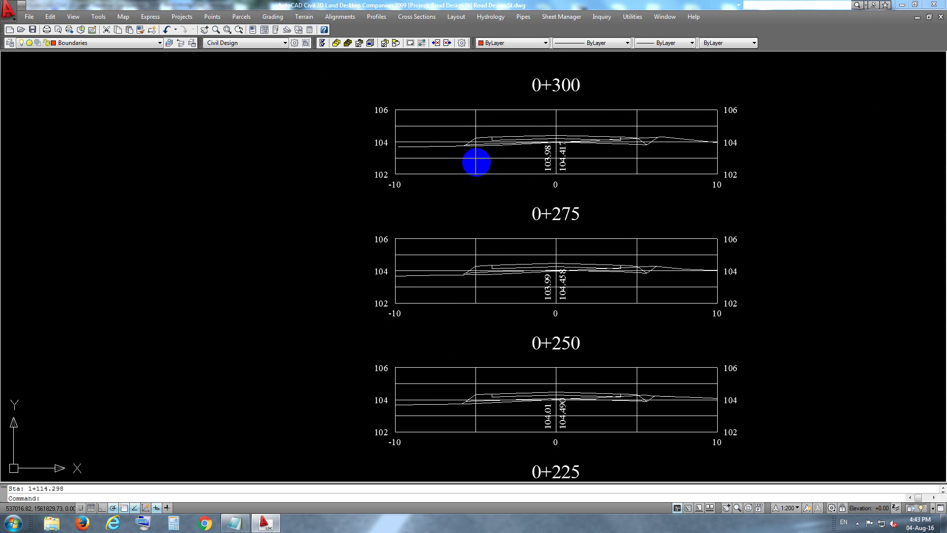
{"action": "scroll", "coordinate": [445, 148], "scroll_direction": "down", "scroll_amount": 2}
{"action": "scroll", "coordinate": [453, 165], "scroll_direction": "up", "scroll_amount": 6}
{"action": "scroll", "coordinate": [453, 165], "scroll_direction": "up", "scroll_amount": 2}
{"action": "middle_click_drag", "start_coordinate": [452, 165], "coordinate": [450, 207]}
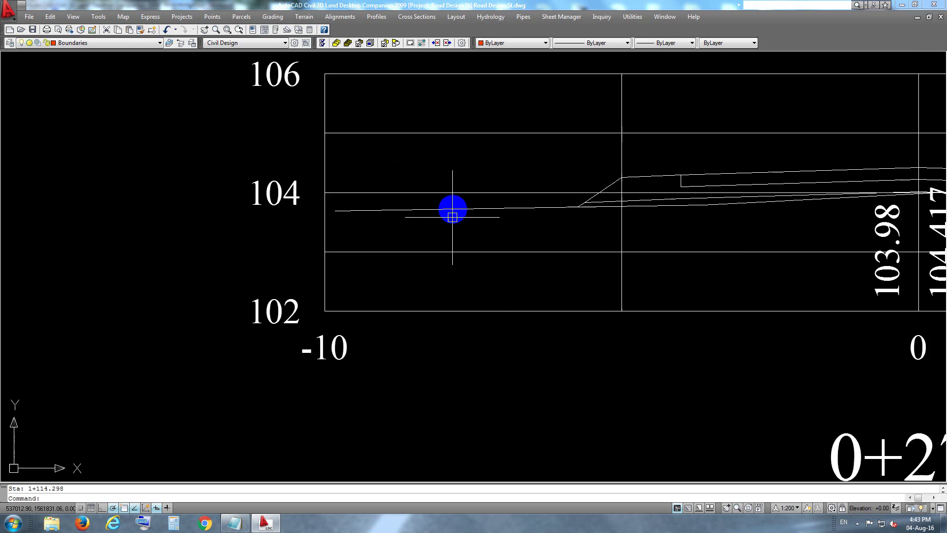
{"action": "scroll", "coordinate": [450, 207], "scroll_direction": "down", "scroll_amount": 4}
- Select the 0+300 grid lines and use Select Similar to pick all sections' grid lines
{"action": "left_click", "coordinate": [482, 129]}
{"action": "left_click", "coordinate": [443, 182]}
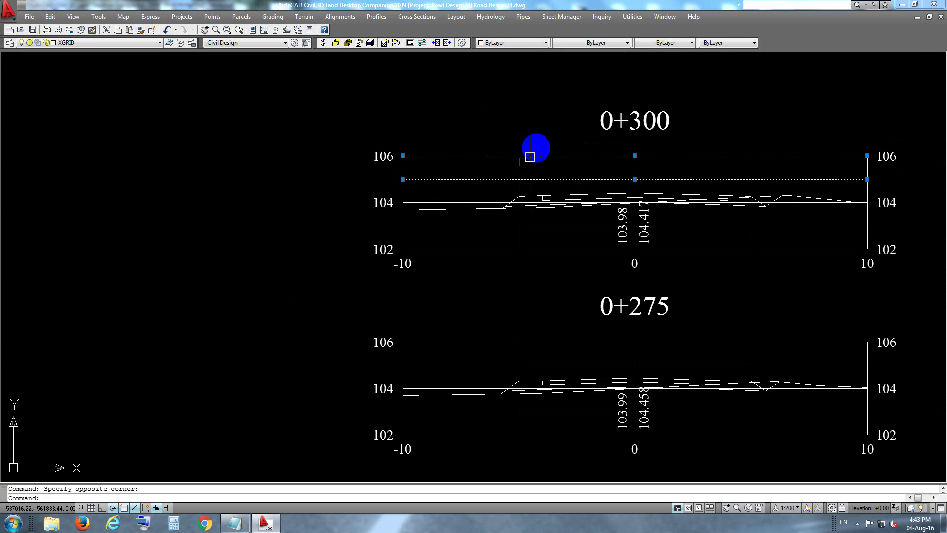
{"action": "left_click", "coordinate": [543, 139]}
{"action": "left_click", "coordinate": [453, 162]}
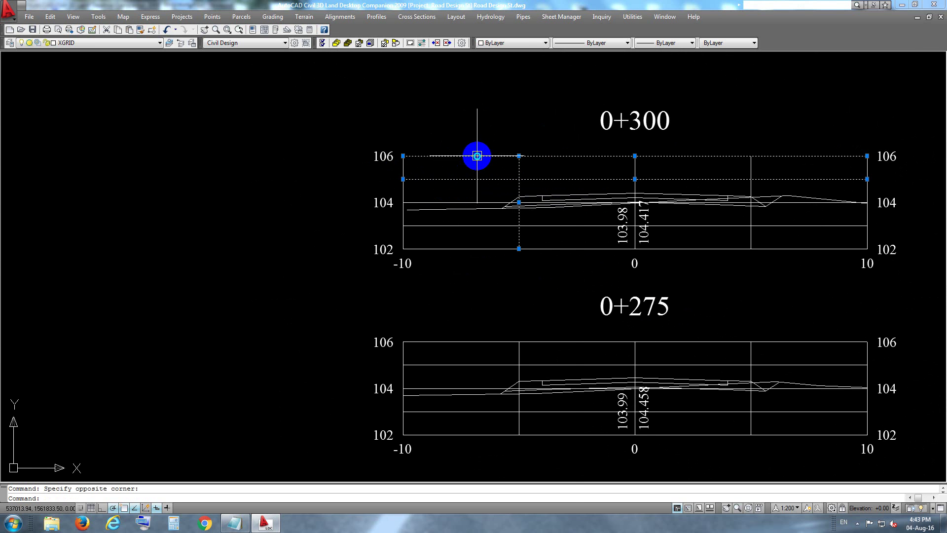
{"action": "right_click", "coordinate": [477, 156]}
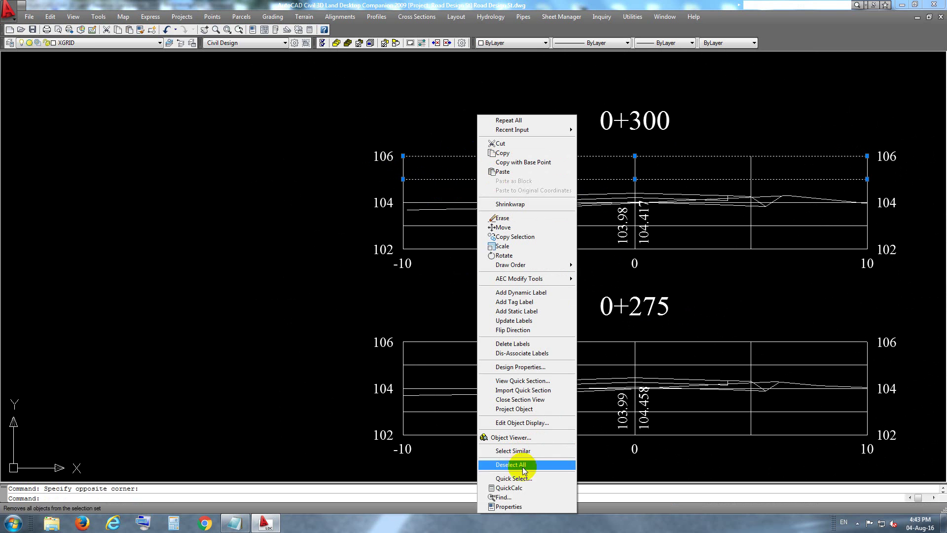
{"action": "left_click", "coordinate": [523, 452]}
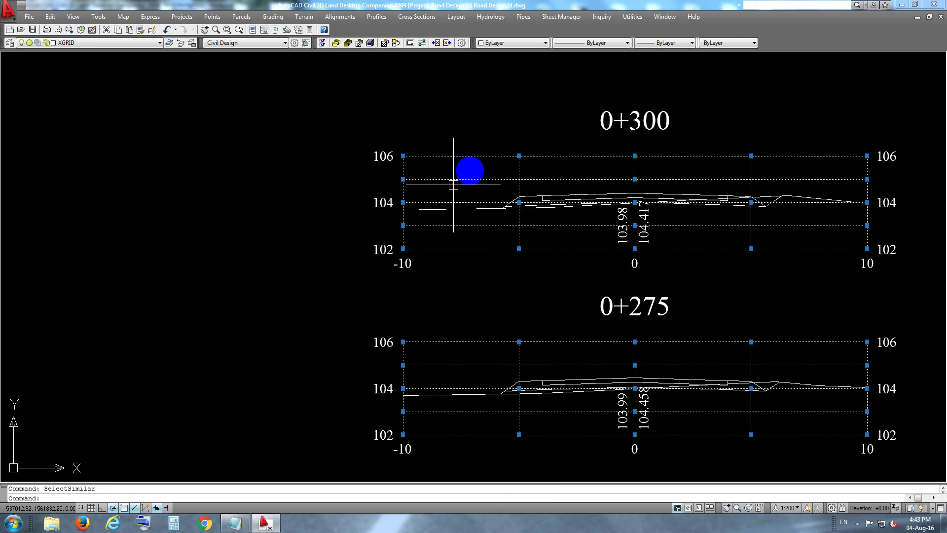
- Set the selected grid lines' colour to Color 252 in Properties
{"action": "right_click", "coordinate": [487, 156]}
{"action": "left_click", "coordinate": [539, 501]}
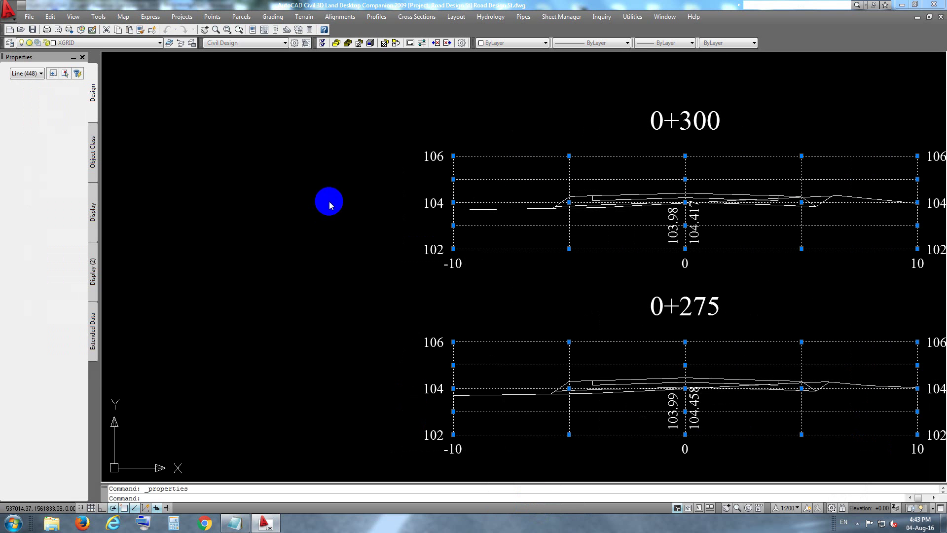
{"action": "left_click", "coordinate": [58, 97]}
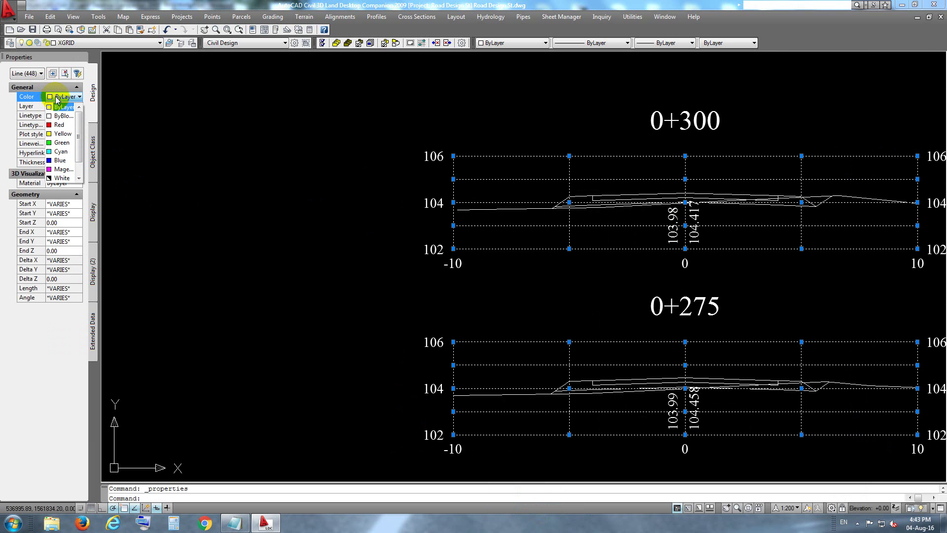
{"action": "scroll", "coordinate": [75, 159], "scroll_direction": "down", "scroll_amount": 1}
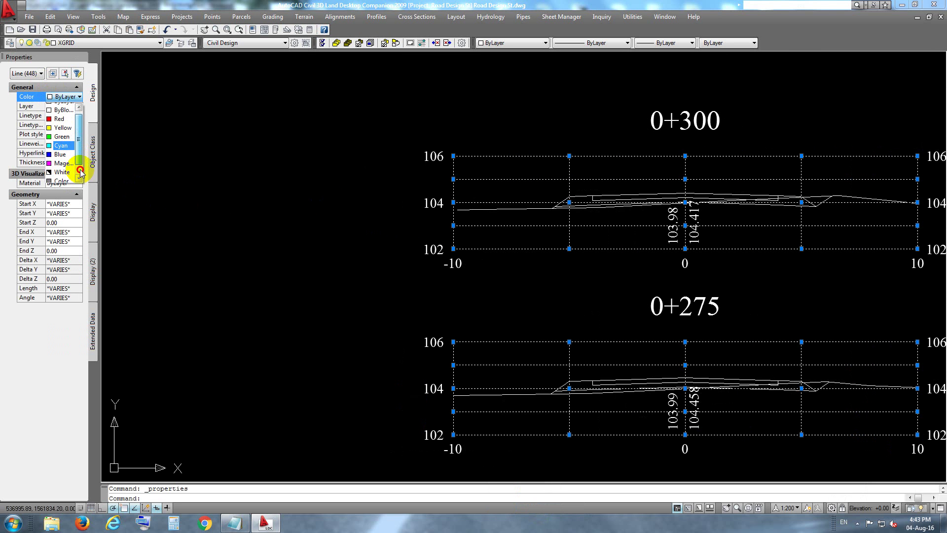
{"action": "left_click", "coordinate": [61, 170]}
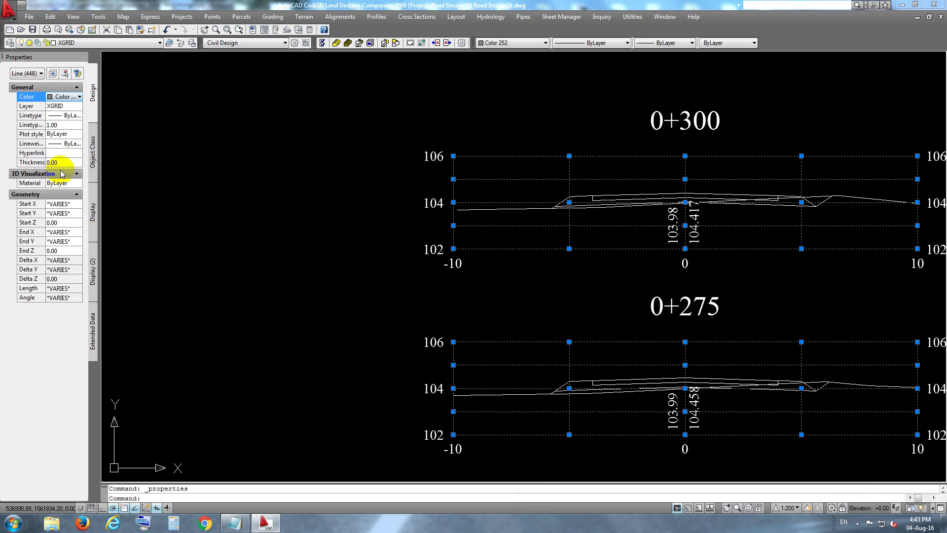
- Select the 0+300 existing-ground line, Select Similar for all sections, and colour them red
{"action": "key", "text": "Escape"}
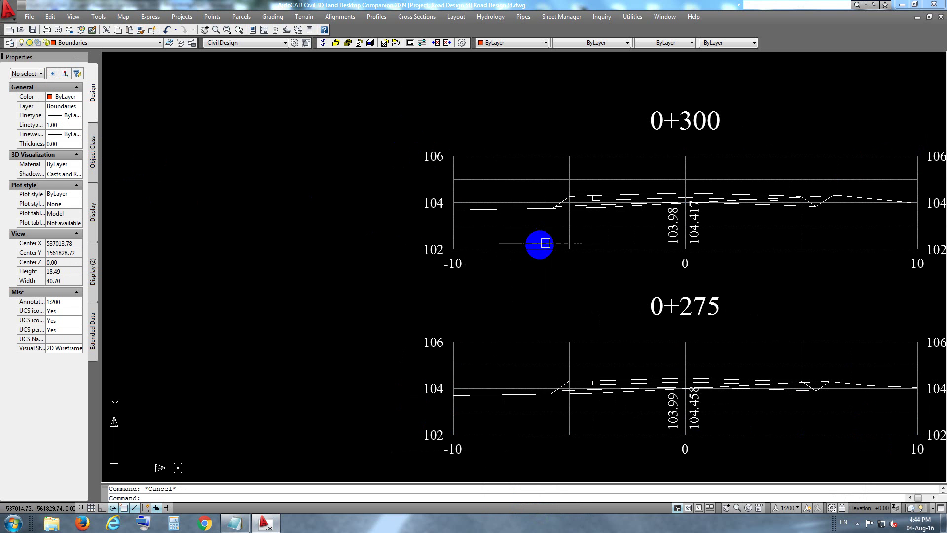
{"action": "middle_click_drag", "start_coordinate": [608, 227], "coordinate": [496, 215]}
{"action": "scroll", "coordinate": [388, 196], "scroll_direction": "up", "scroll_amount": 5}
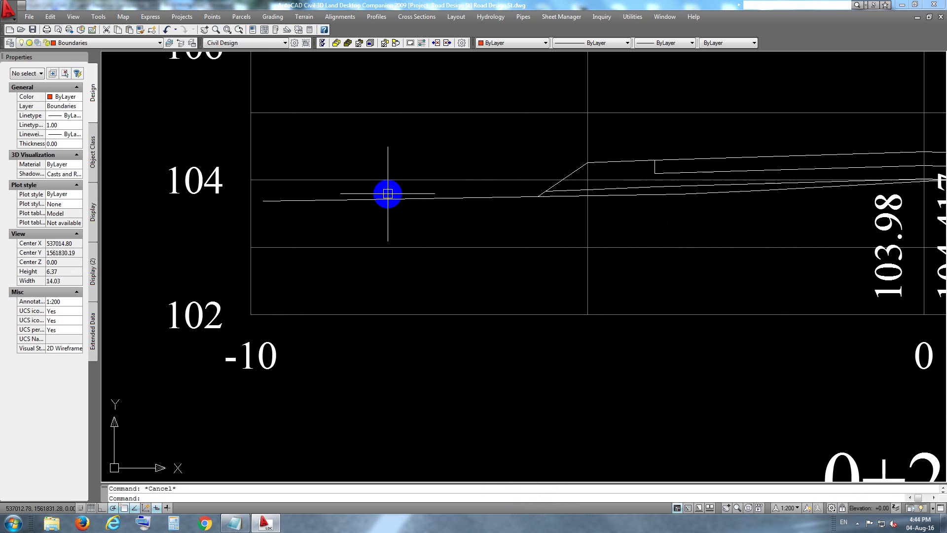
{"action": "left_click", "coordinate": [386, 199]}
{"action": "middle_click_drag", "start_coordinate": [429, 191], "coordinate": [261, 208]}
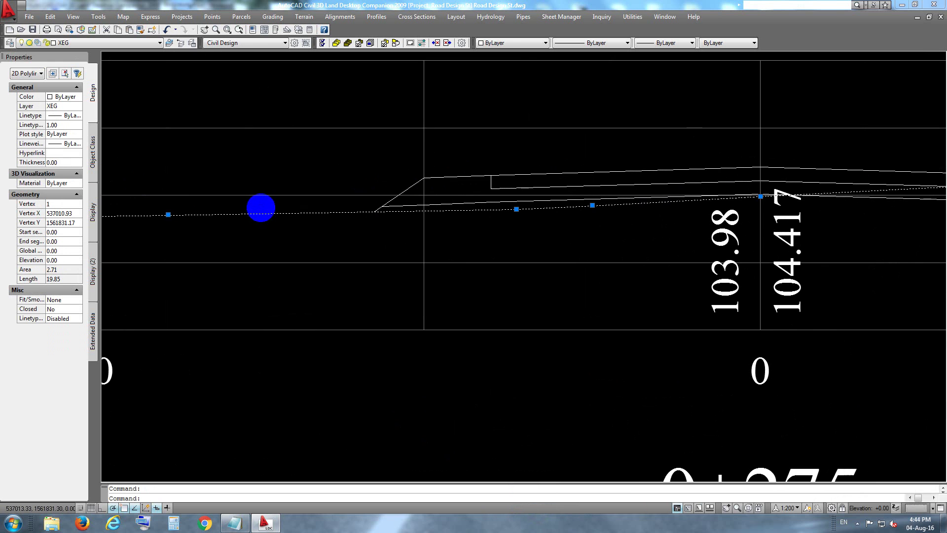
{"action": "right_click", "coordinate": [277, 215]}
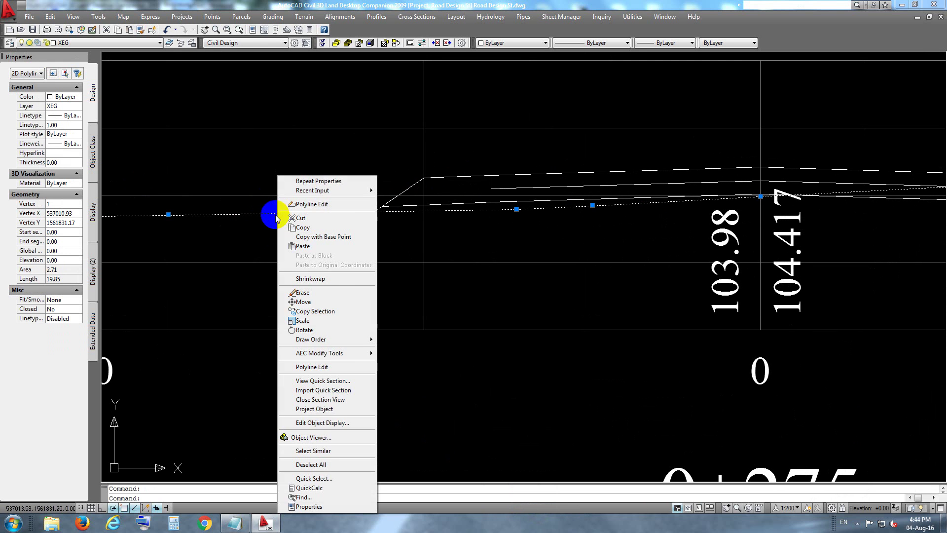
{"action": "left_click", "coordinate": [345, 448]}
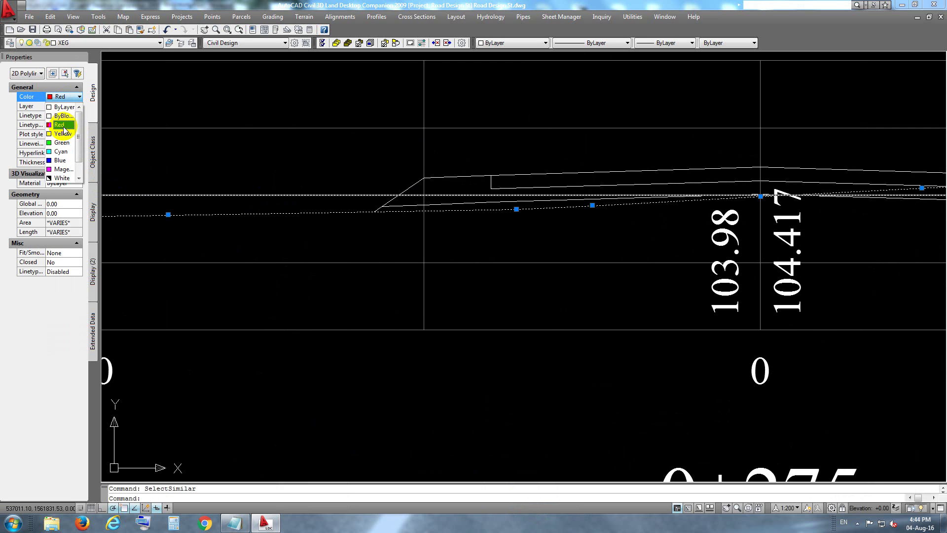
{"action": "left_click", "coordinate": [63, 124]}
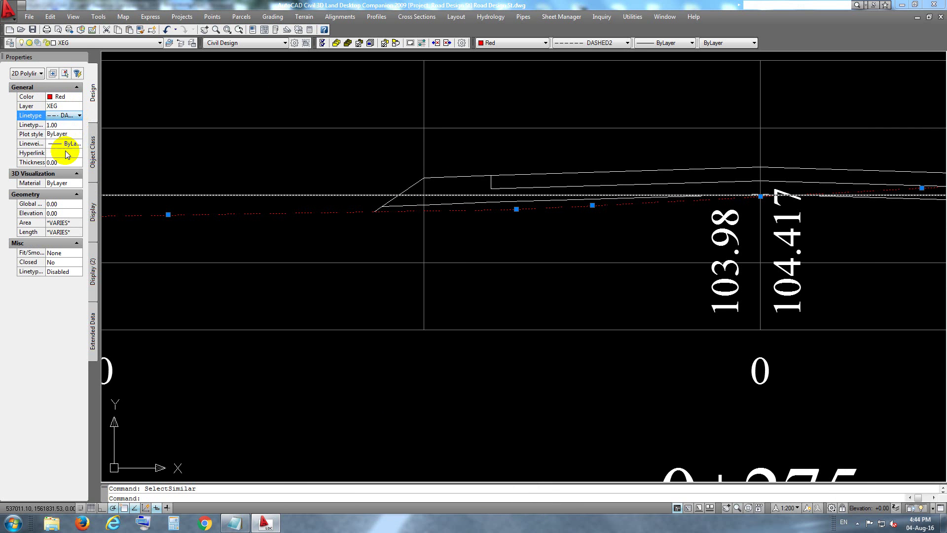
{"action": "key", "text": "Escape"}
{"action": "scroll", "coordinate": [339, 187], "scroll_direction": "down", "scroll_amount": 2}
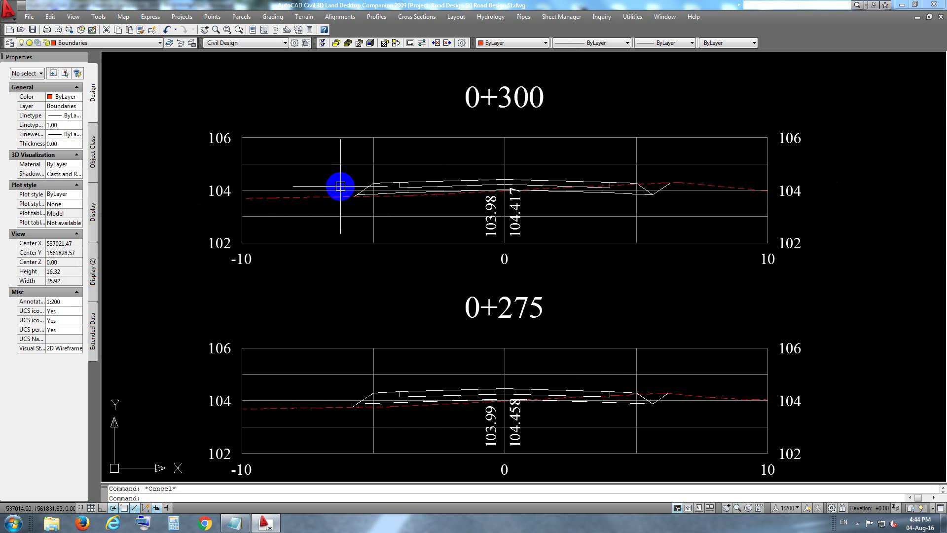
{"action": "scroll", "coordinate": [340, 186], "scroll_direction": "down", "scroll_amount": 6}
{"action": "scroll", "coordinate": [382, 231], "scroll_direction": "up", "scroll_amount": 3}
{"action": "scroll", "coordinate": [434, 261], "scroll_direction": "up", "scroll_amount": 3}
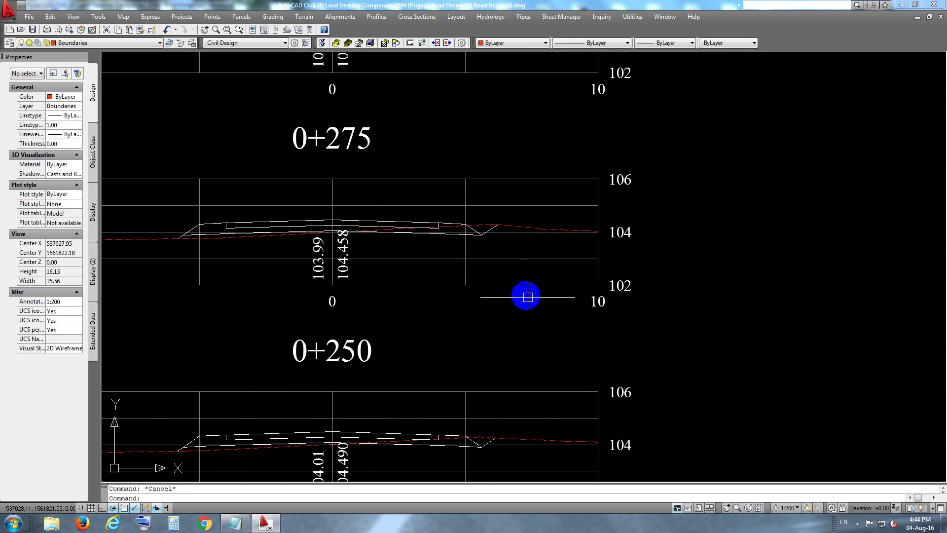
{"action": "middle_click_drag", "start_coordinate": [528, 297], "coordinate": [475, 220]}
{"action": "scroll", "coordinate": [476, 220], "scroll_direction": "down", "scroll_amount": 3}
{"action": "scroll", "coordinate": [501, 235], "scroll_direction": "down", "scroll_amount": 3}
{"action": "scroll", "coordinate": [543, 160], "scroll_direction": "up", "scroll_amount": 1}
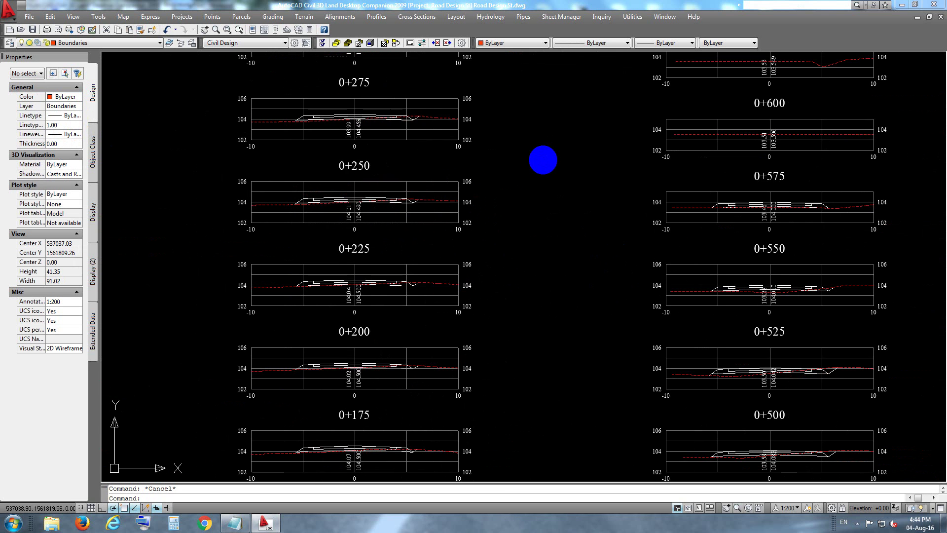
{"action": "scroll", "coordinate": [542, 160], "scroll_direction": "down", "scroll_amount": 4}
{"action": "mouse_move", "coordinate": [548, 201]}
{"action": "middle_mouse_down"}
{"action": "mouse_move", "coordinate": [527, 190]}
{"action": "mouse_move", "coordinate": [507, 96]}
{"action": "middle_mouse_up"}
{"action": "scroll", "coordinate": [385, 323], "scroll_direction": "up", "scroll_amount": 4}
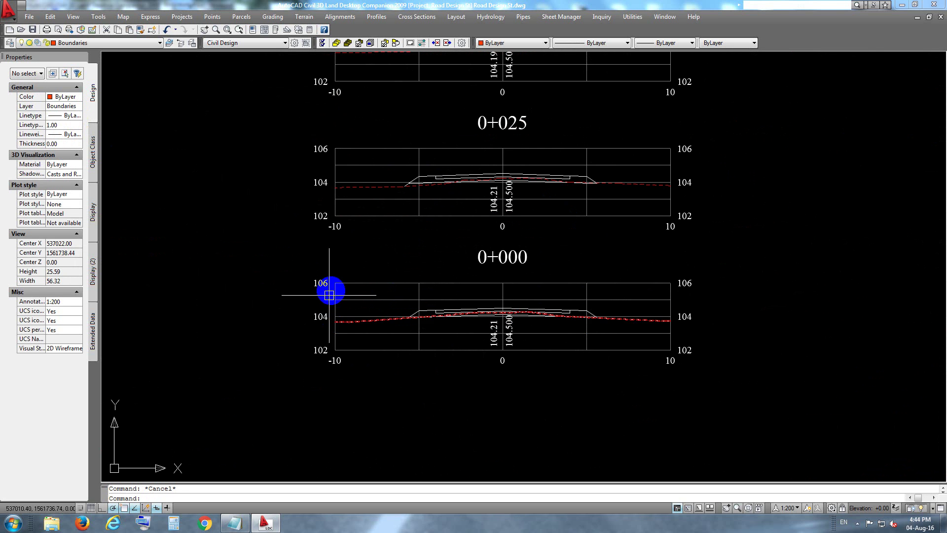
{"action": "scroll", "coordinate": [362, 288], "scroll_direction": "down", "scroll_amount": 4}
{"action": "scroll", "coordinate": [392, 279], "scroll_direction": "down", "scroll_amount": 1}
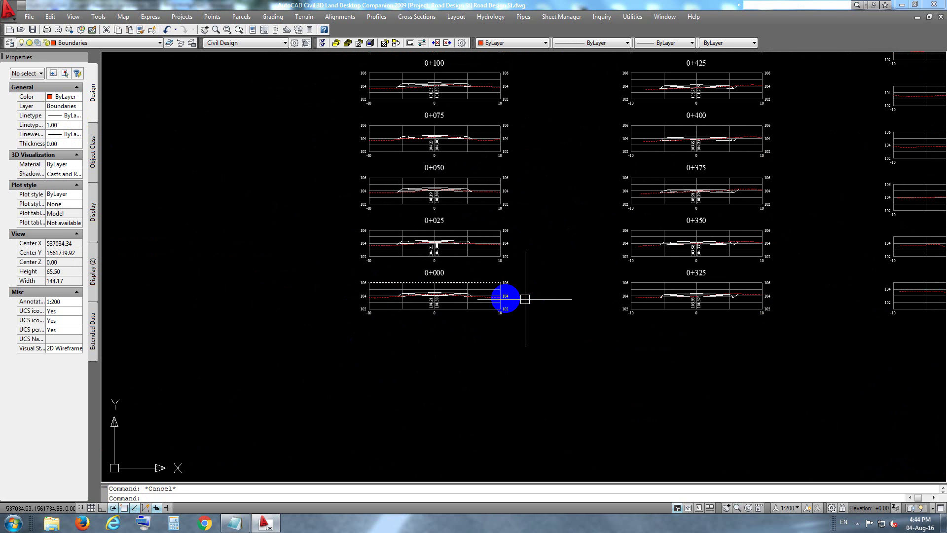
{"action": "scroll", "coordinate": [446, 281], "scroll_direction": "up", "scroll_amount": 3}
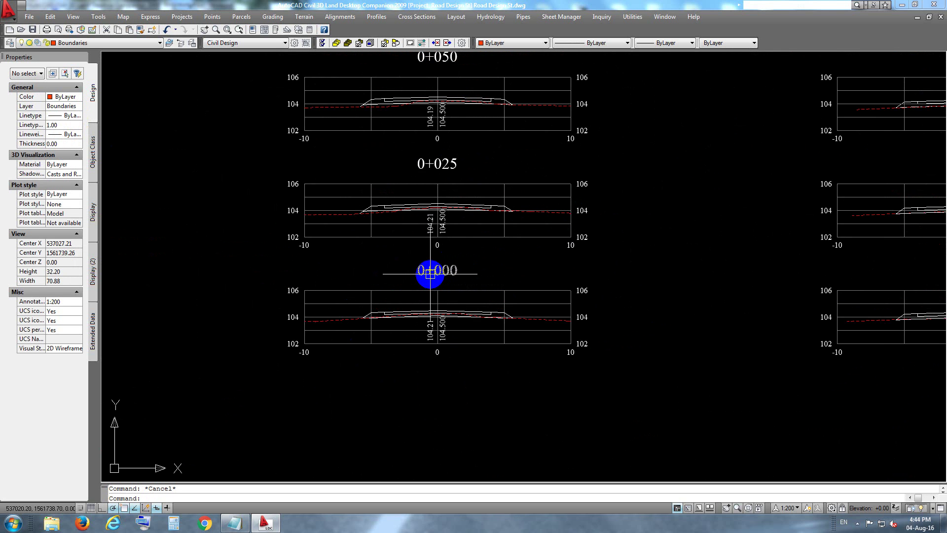
{"action": "scroll", "coordinate": [539, 196], "scroll_direction": "down", "scroll_amount": 4}
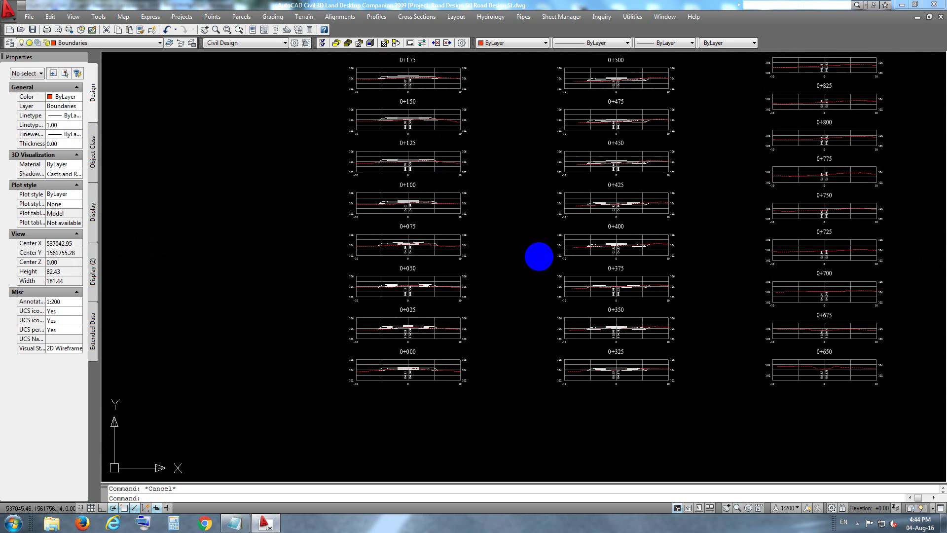
{"action": "scroll", "coordinate": [525, 264], "scroll_direction": "down", "scroll_amount": 4}
{"action": "middle_click_drag", "start_coordinate": [539, 256], "coordinate": [493, 253]}
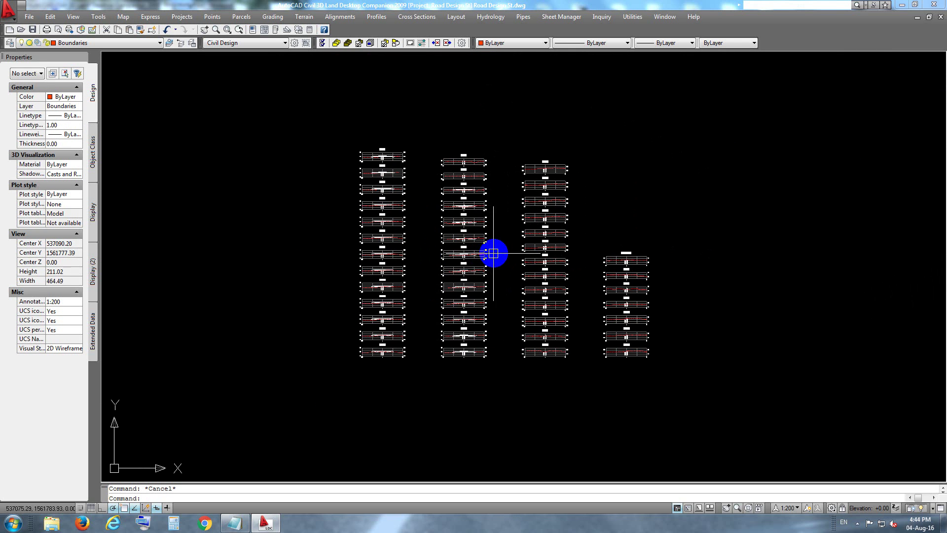
{"action": "scroll", "coordinate": [444, 226], "scroll_direction": "up", "scroll_amount": 5}
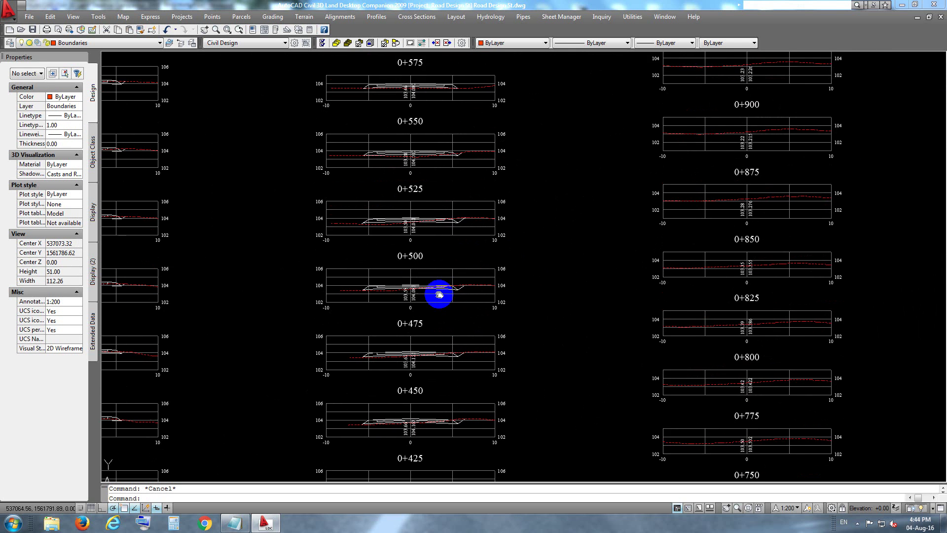
{"action": "scroll", "coordinate": [456, 249], "scroll_direction": "down", "scroll_amount": 3}
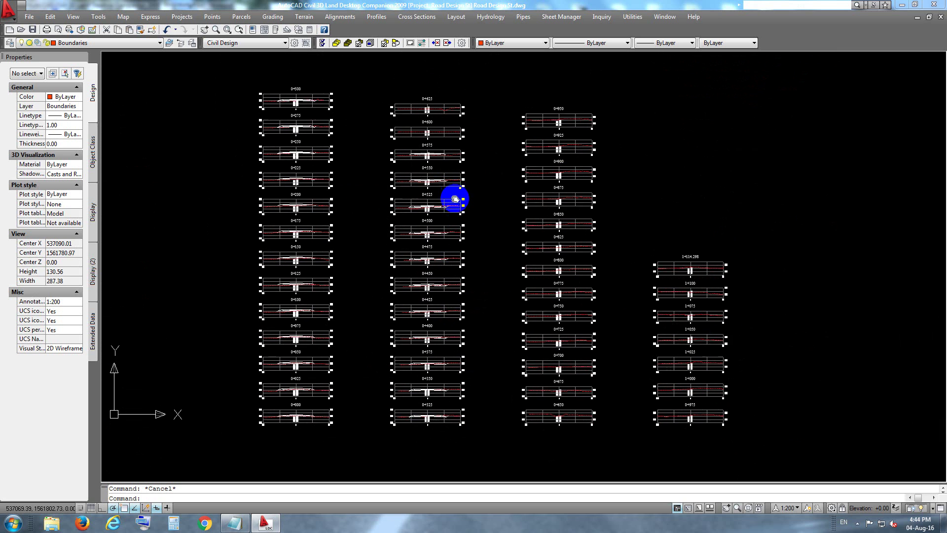